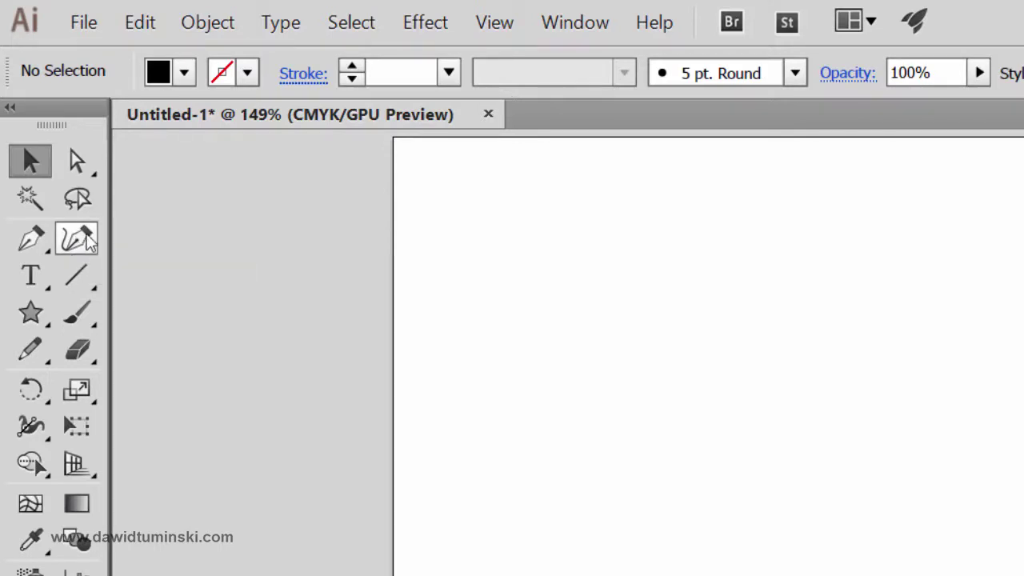
Choose the Type tool and show its flyout listing all seven type tool variants
click(35, 280)
click(37, 286)
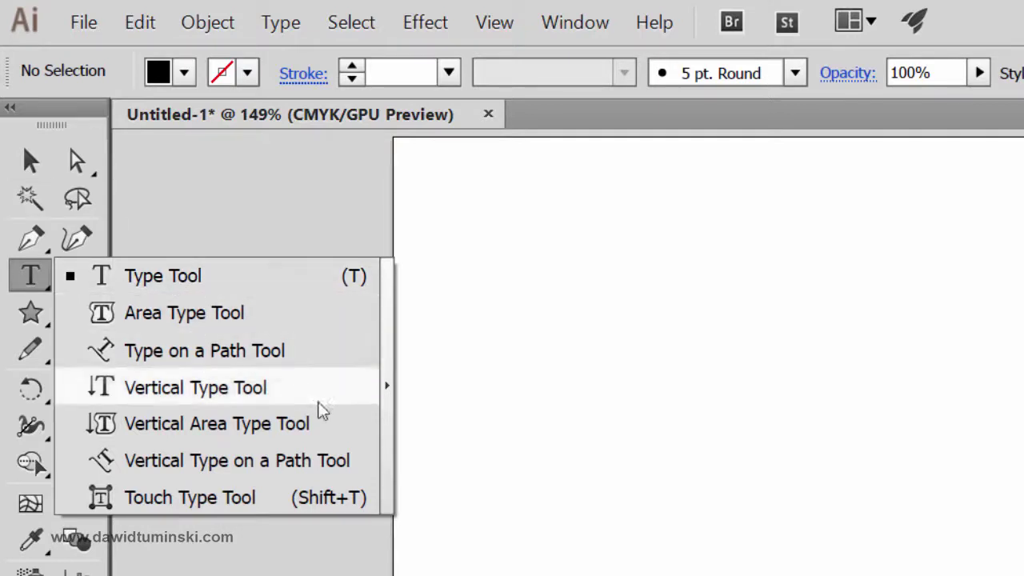
Tear off the type tools into a floating panel and place it beside the artboard
click(391, 390)
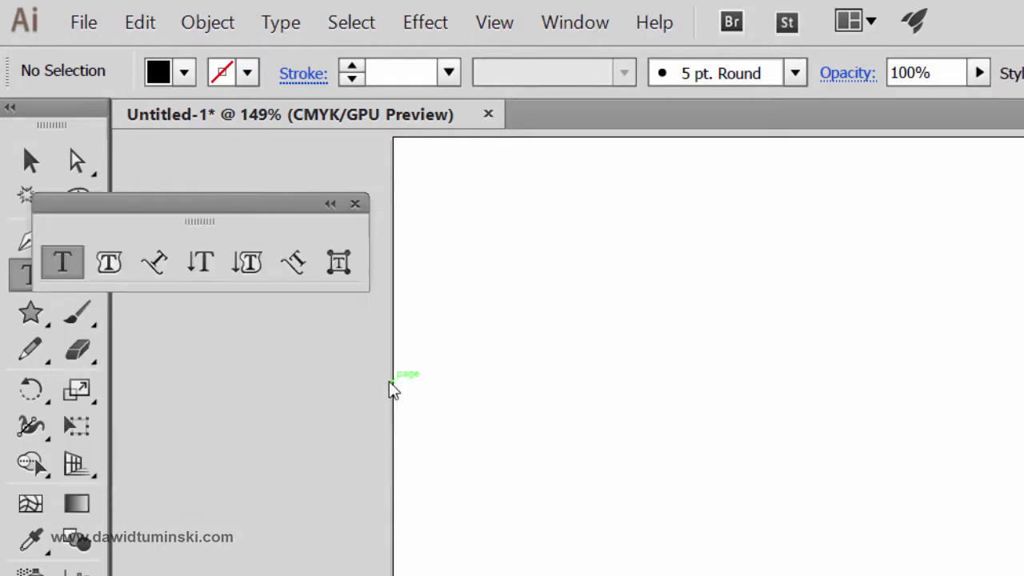
drag(114, 116, 171, 80)
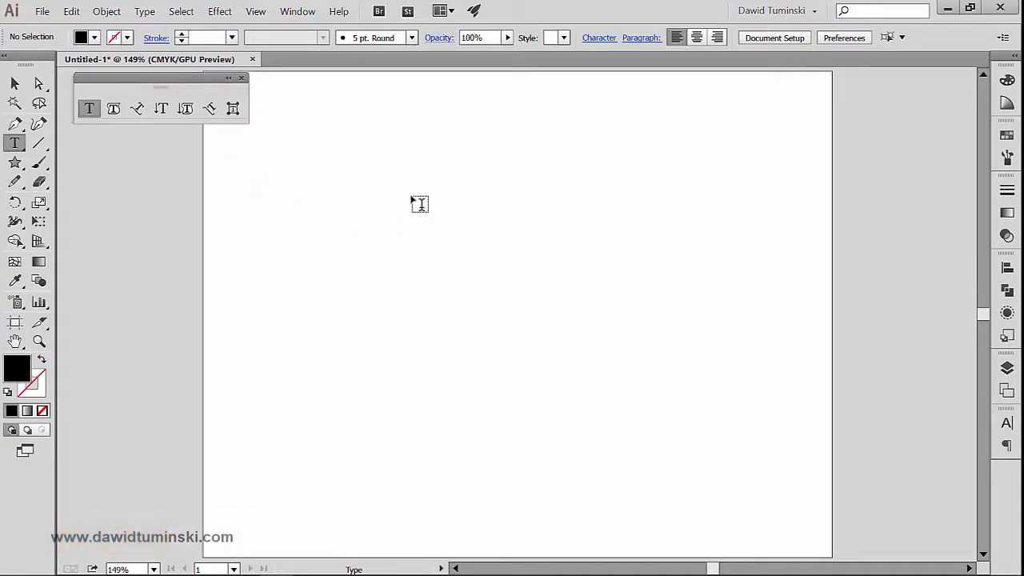
Type 'Typography' as point text and move it up toward the top of the artboard
click(360, 218)
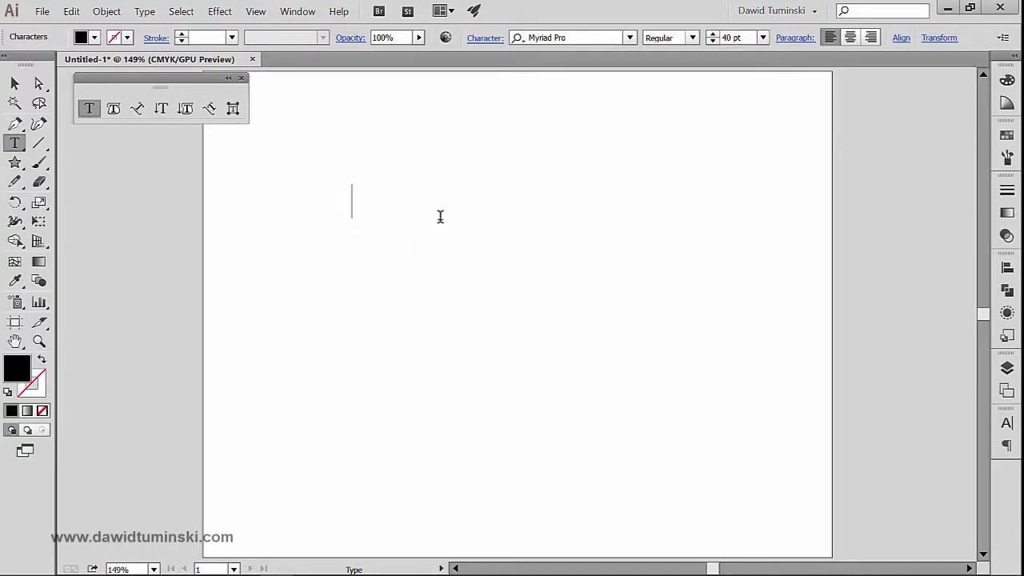
text(Typography)
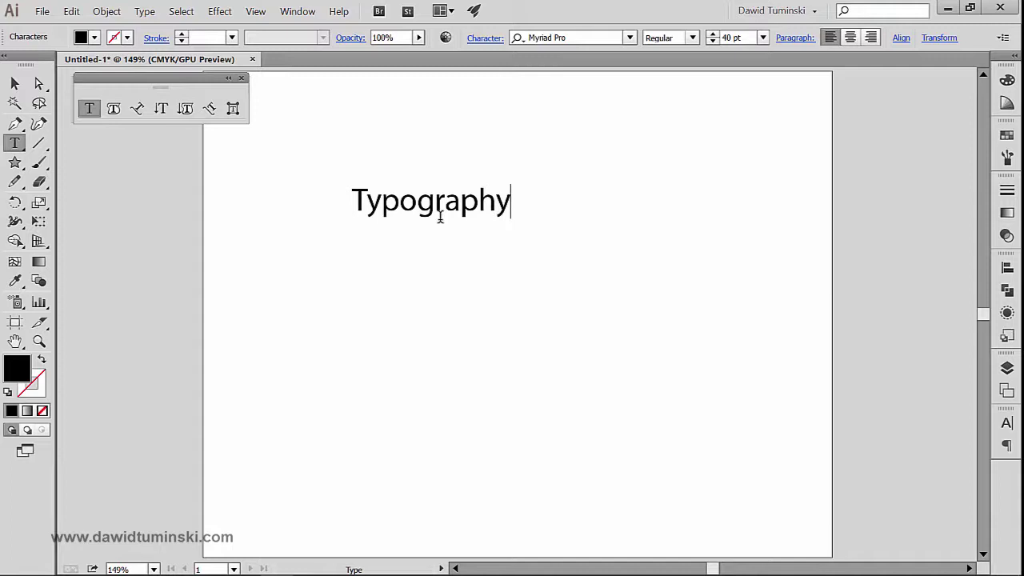
click(14, 83)
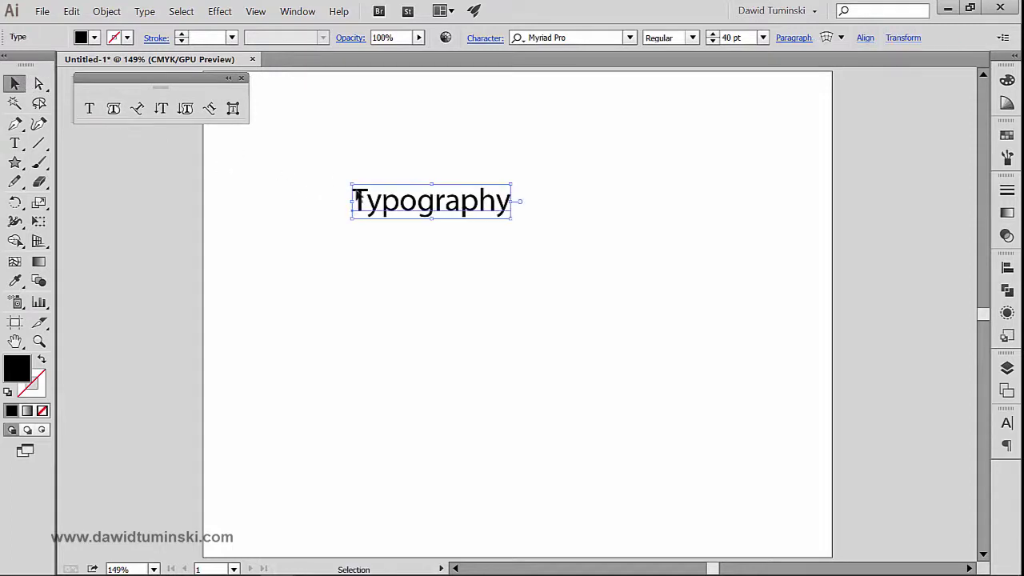
drag(462, 206, 450, 167)
Add a 'Start typing' test line below the heading, then delete it
click(311, 224)
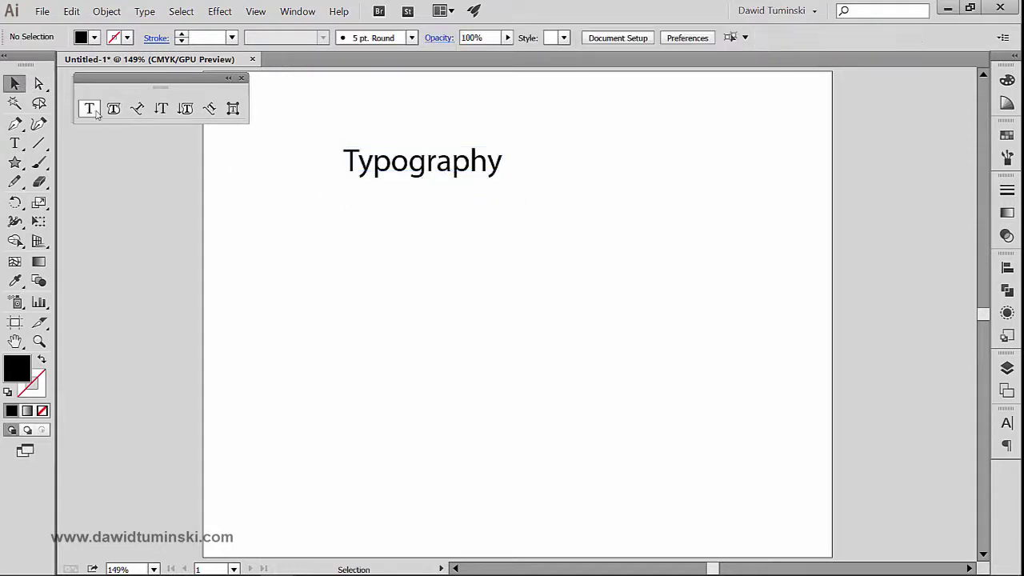
key(t)
click(320, 240)
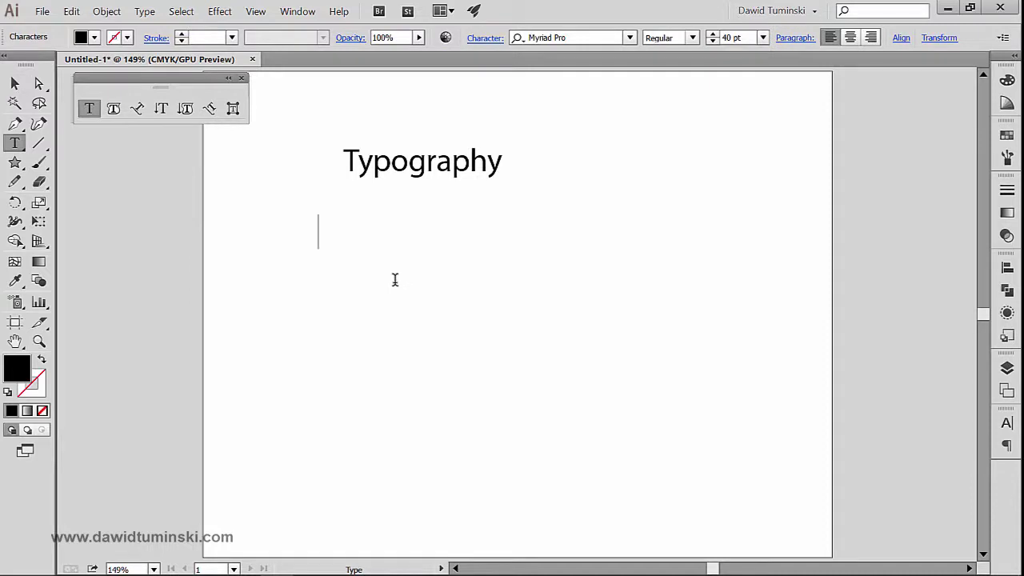
text(Start typing)
key(Escape)
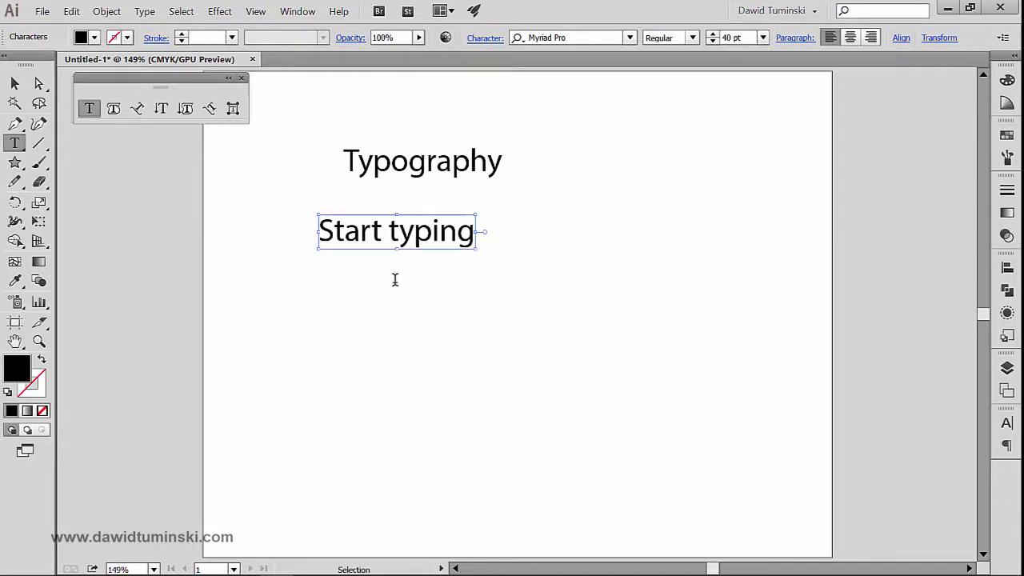
key(Delete)
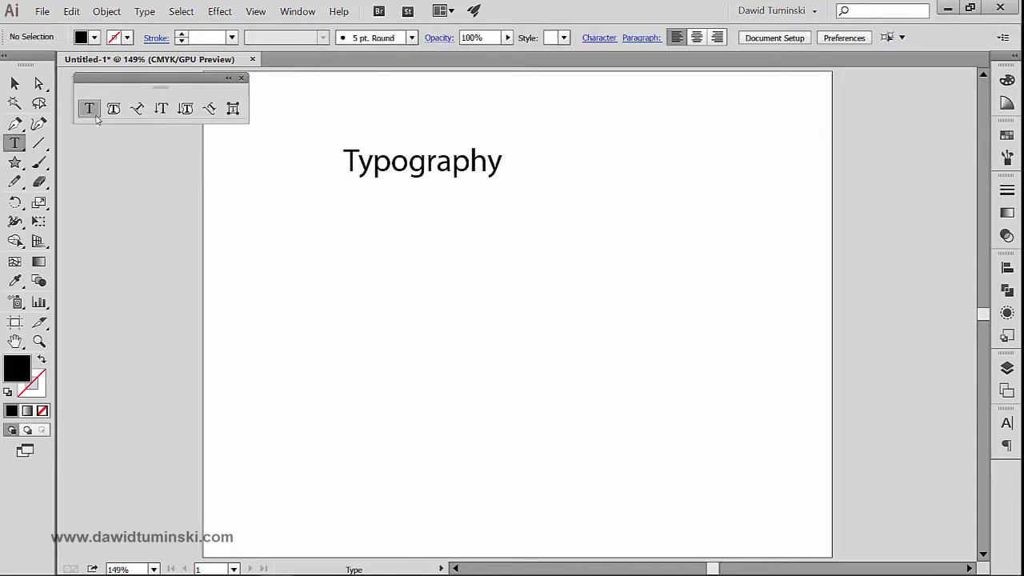
Draw a text area below the heading and type 'Typography tools in Illustrator' into it
drag(282, 230, 633, 380)
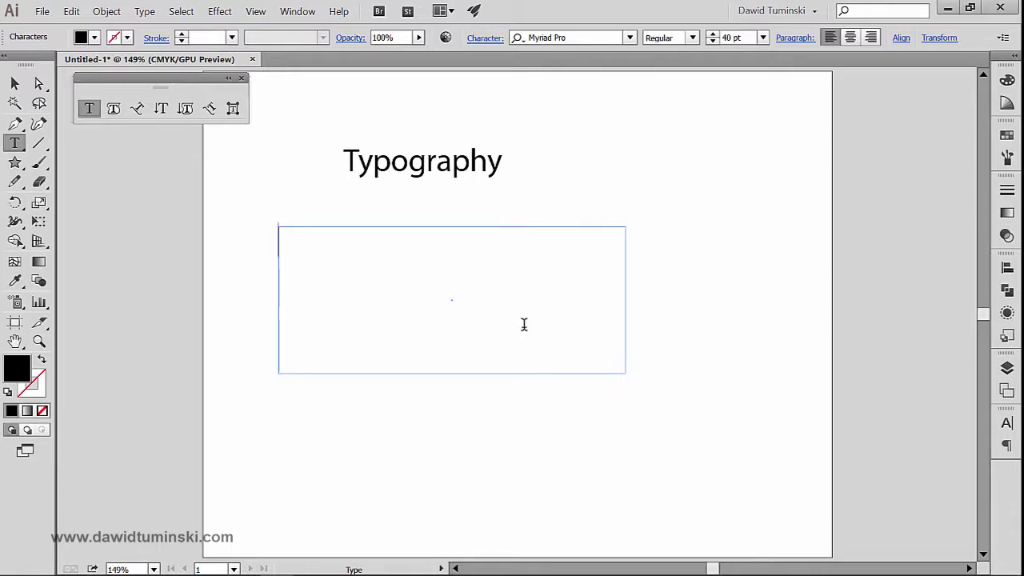
text(Typog)
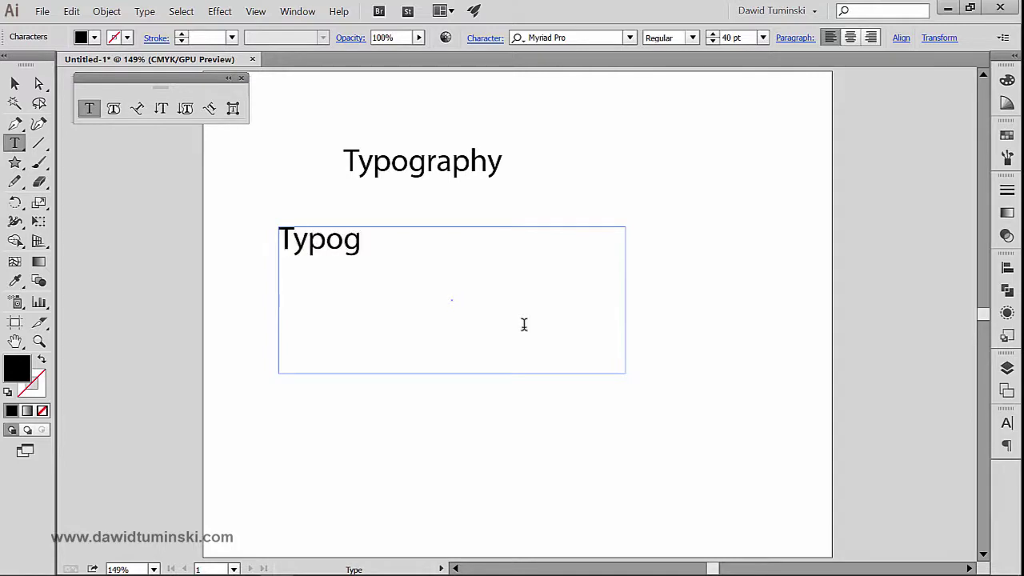
text(raphy tools in)
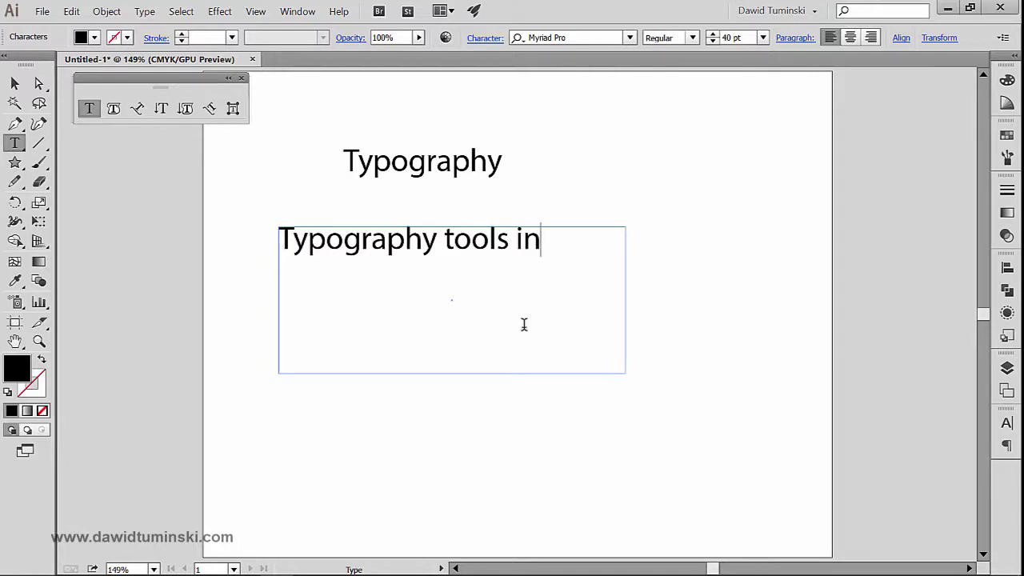
text( Illustrator)
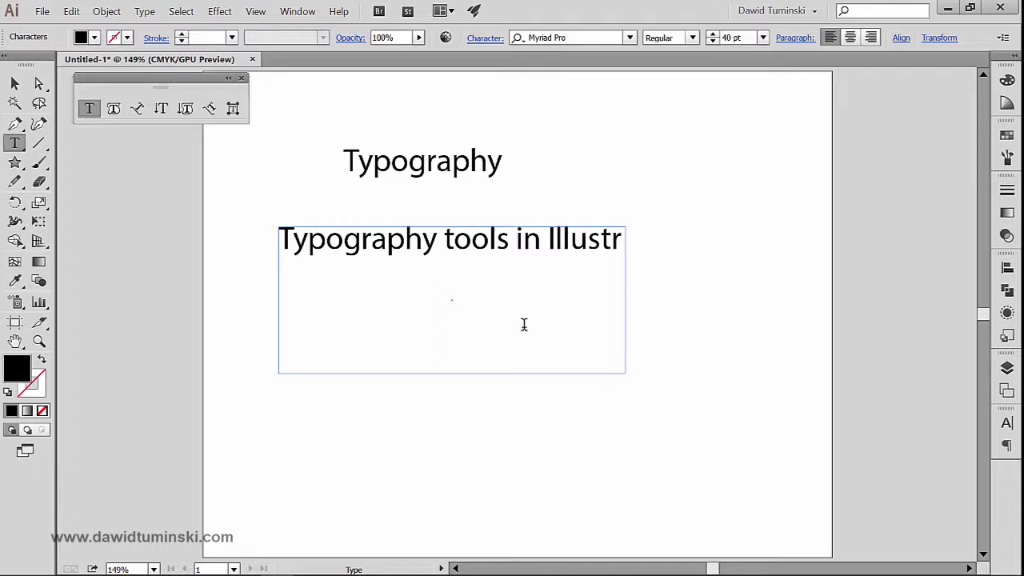
ctrl+click(638, 117)
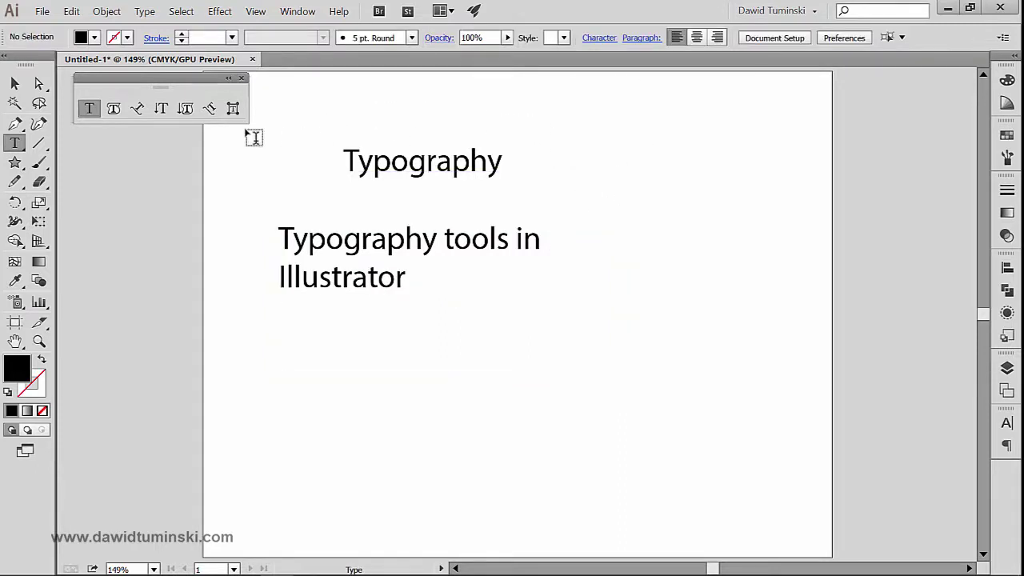
Reposition the area text box slightly, briefly checking the heading's paragraph options
click(16, 84)
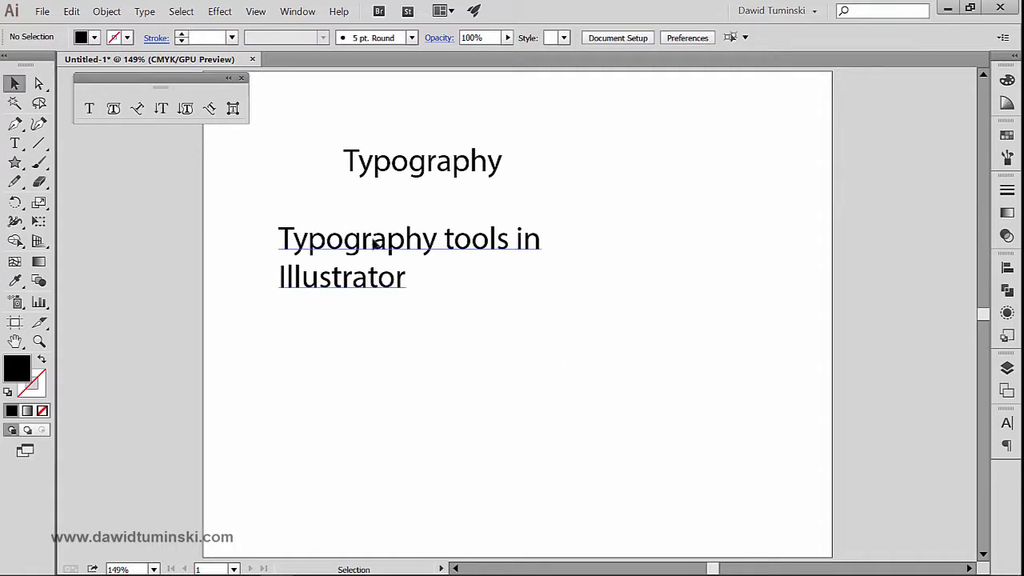
drag(380, 243, 404, 249)
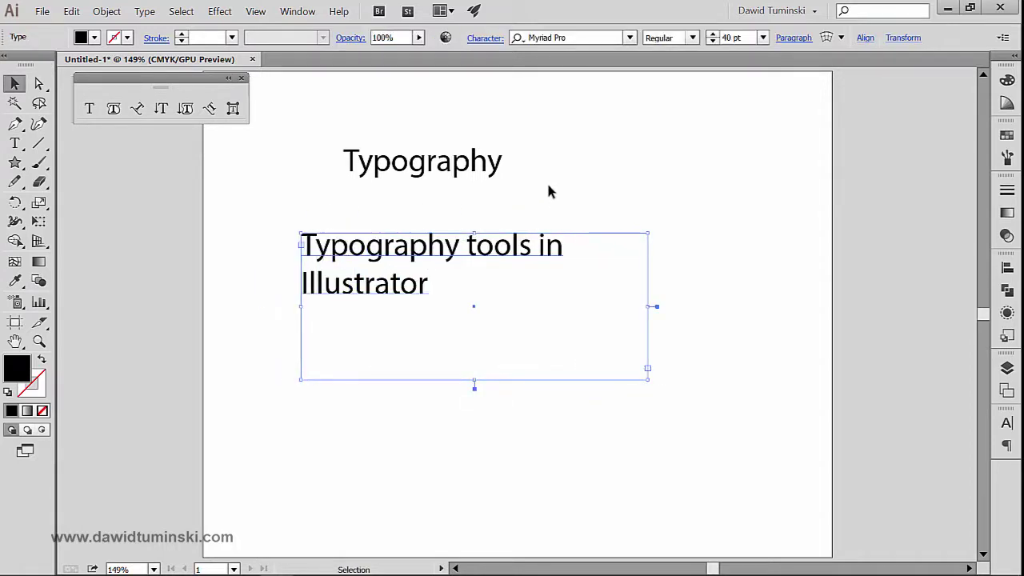
click(483, 177)
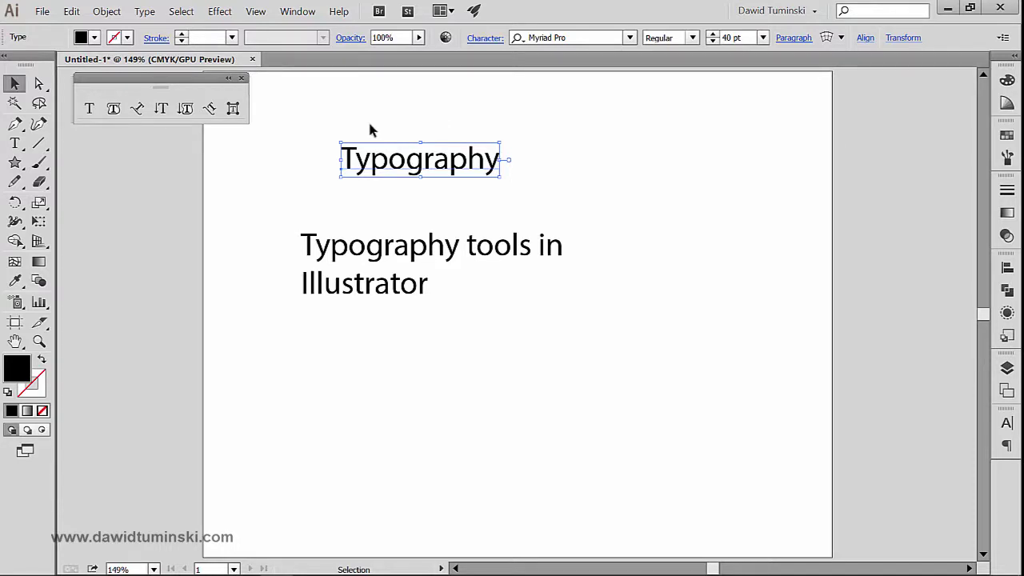
click(794, 37)
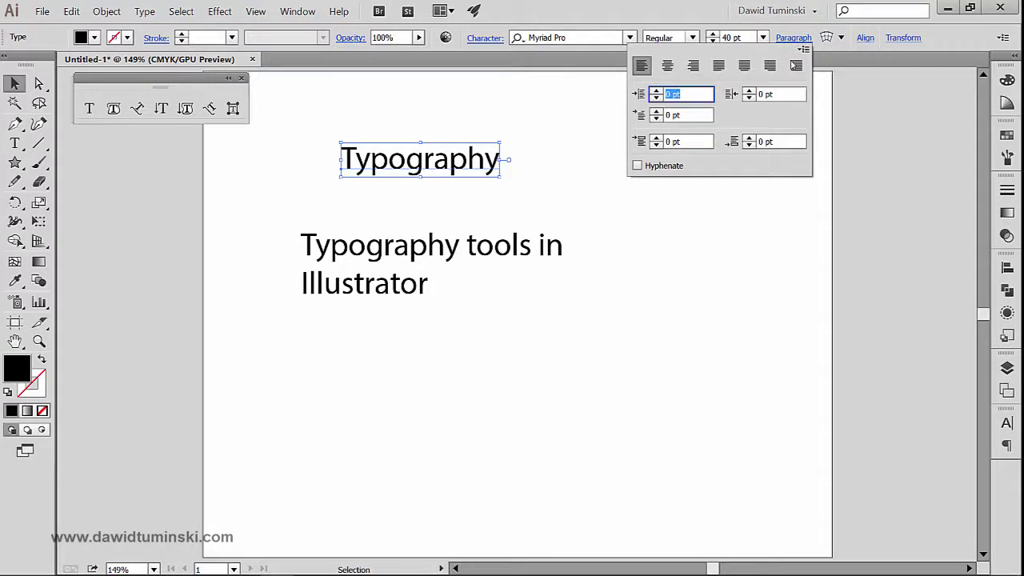
click(570, 329)
drag(468, 247, 452, 232)
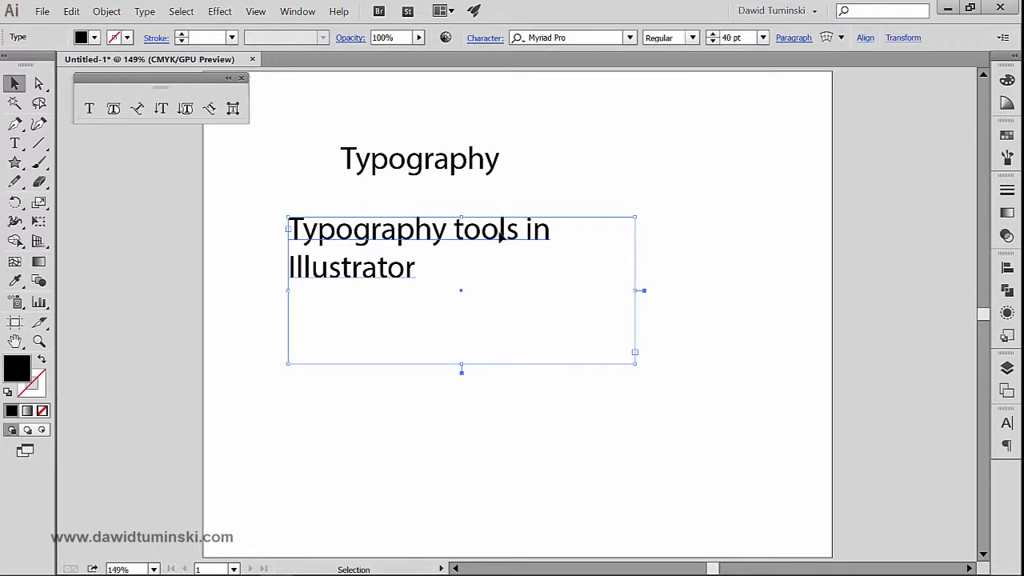
Draw a trial text frame at top right, dismiss paragraph options, then deselect everything
click(14, 143)
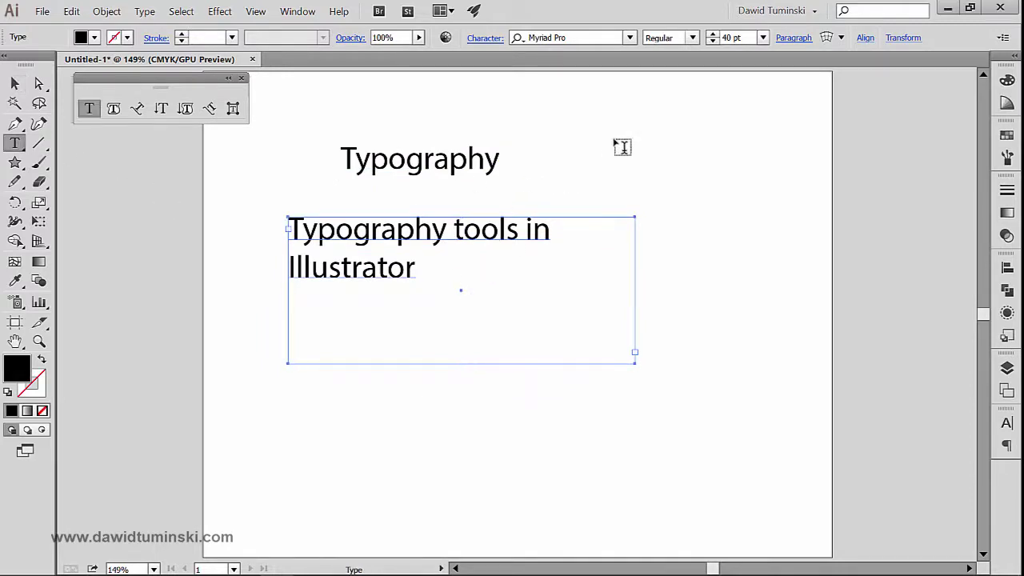
drag(585, 98, 782, 193)
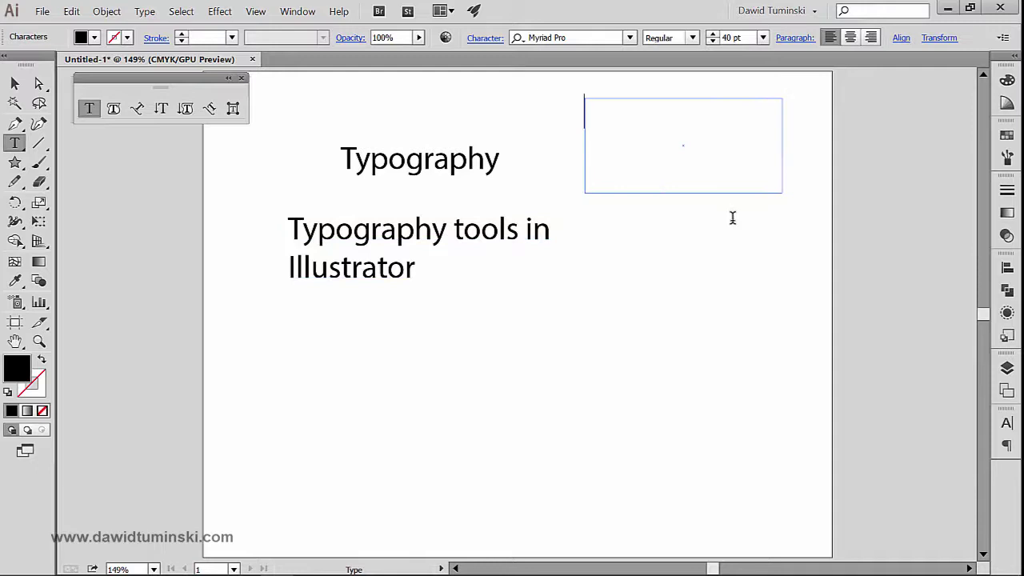
click(802, 39)
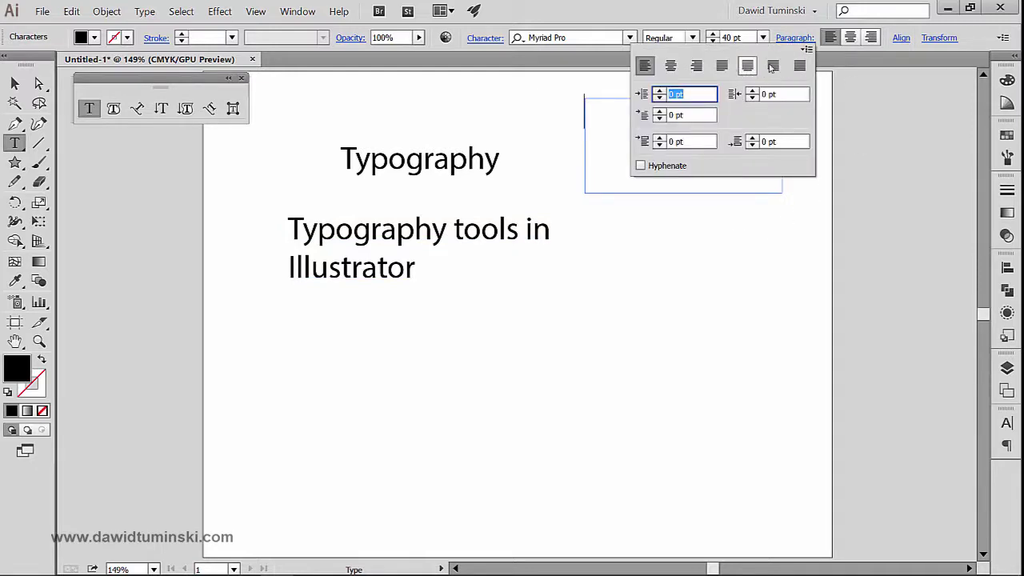
key(Escape)
drag(784, 280, 674, 94)
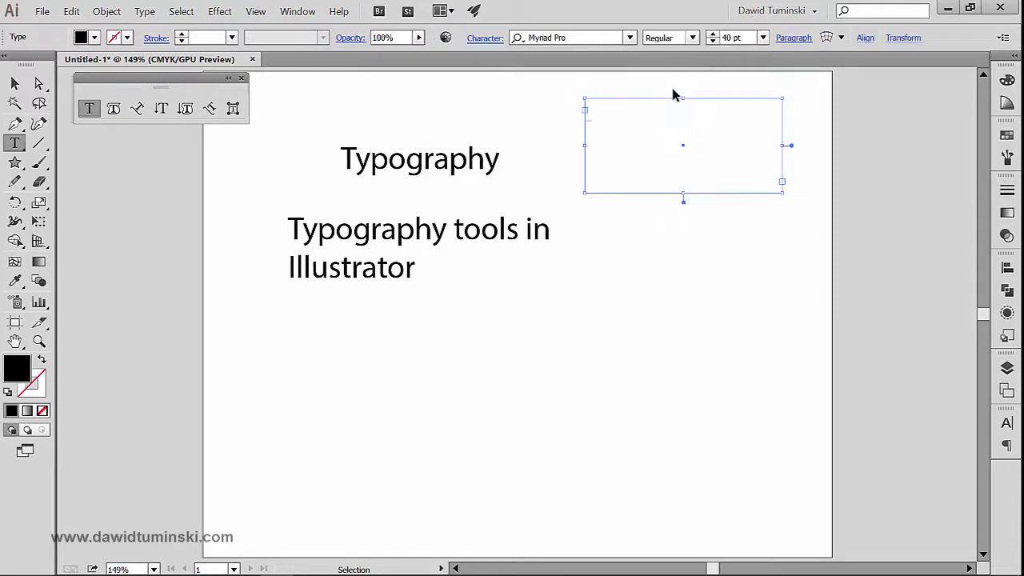
ctrl+click(670, 84)
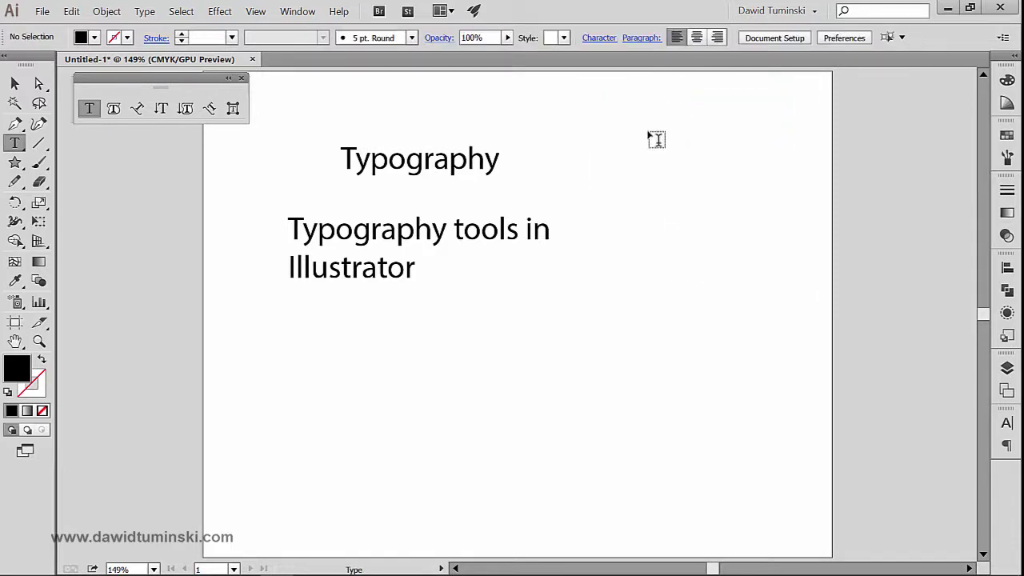
ctrl+click(437, 243)
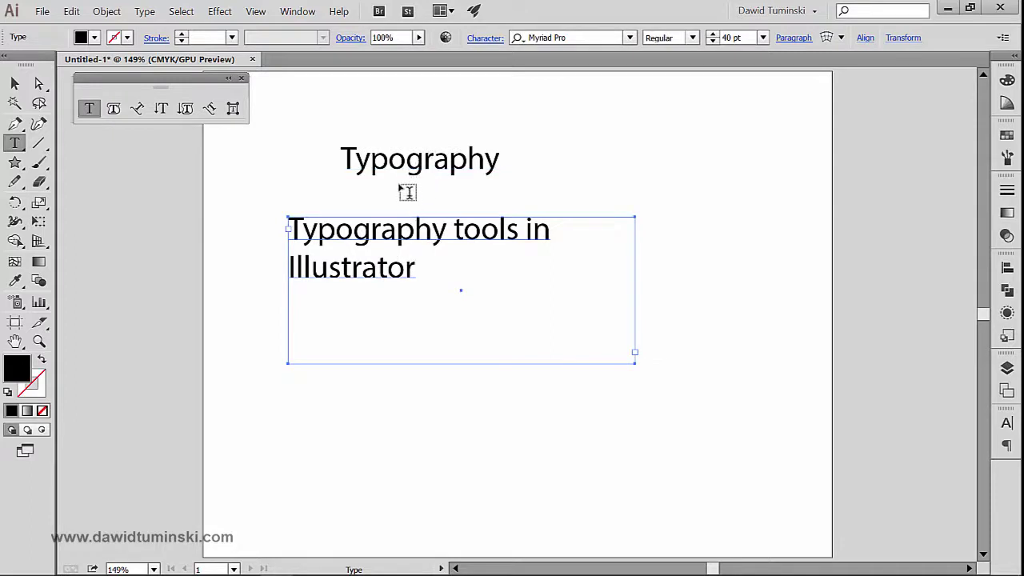
ctrl+click(386, 126)
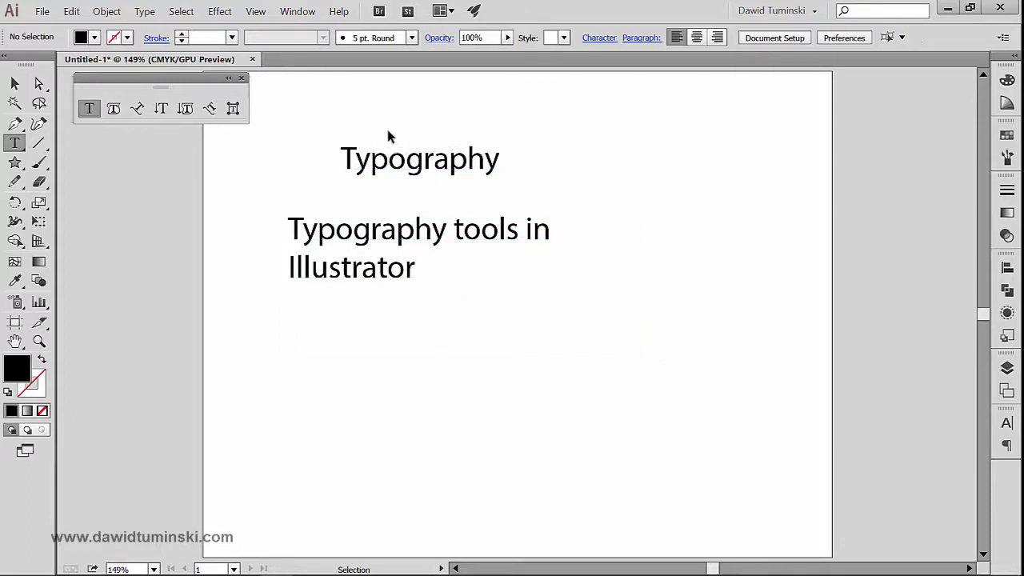
Drag the heading's bottom-right handle to make 'Typography' taller and narrower
ctrl+click(391, 160)
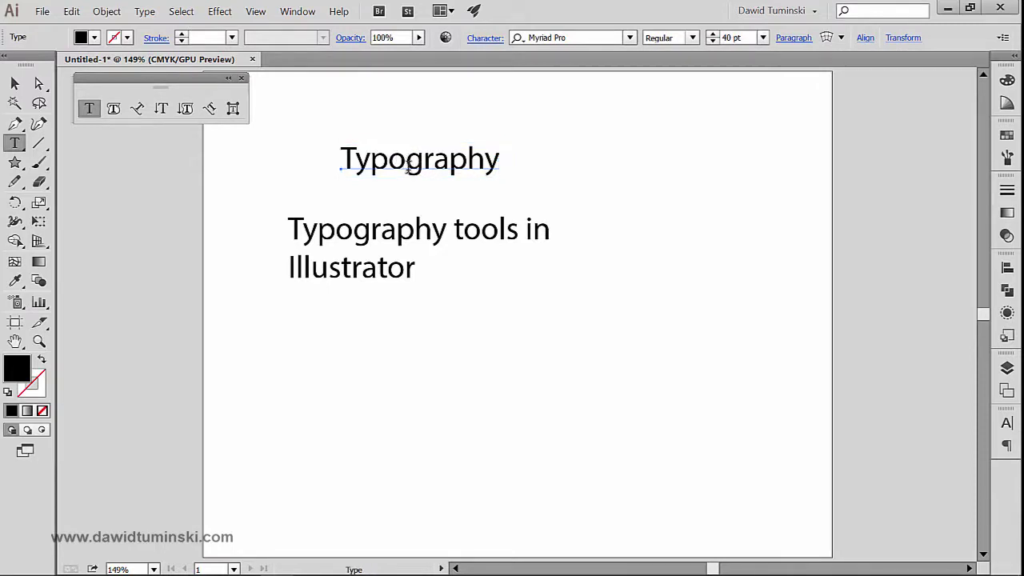
key(ctrl)
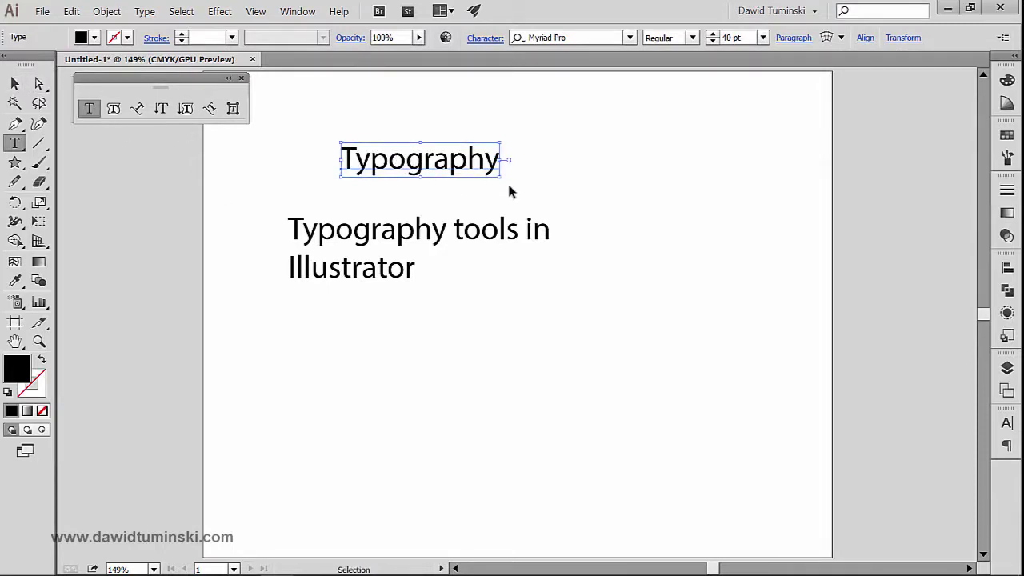
mouse_move(500, 176)
mouse_down()
mouse_move(562, 201)
mouse_move(690, 177)
mouse_move(480, 153)
mouse_move(603, 256)
mouse_move(559, 178)
mouse_move(537, 200)
mouse_move(599, 242)
mouse_move(583, 183)
mouse_move(532, 179)
mouse_move(560, 210)
mouse_move(803, 337)
mouse_move(441, 167)
mouse_move(745, 302)
mouse_move(430, 179)
mouse_move(659, 251)
mouse_move(482, 185)
mouse_up()
Shorten the area text frame by its corner, then select all its text for paragraph alignment
ctrl+click(537, 243)
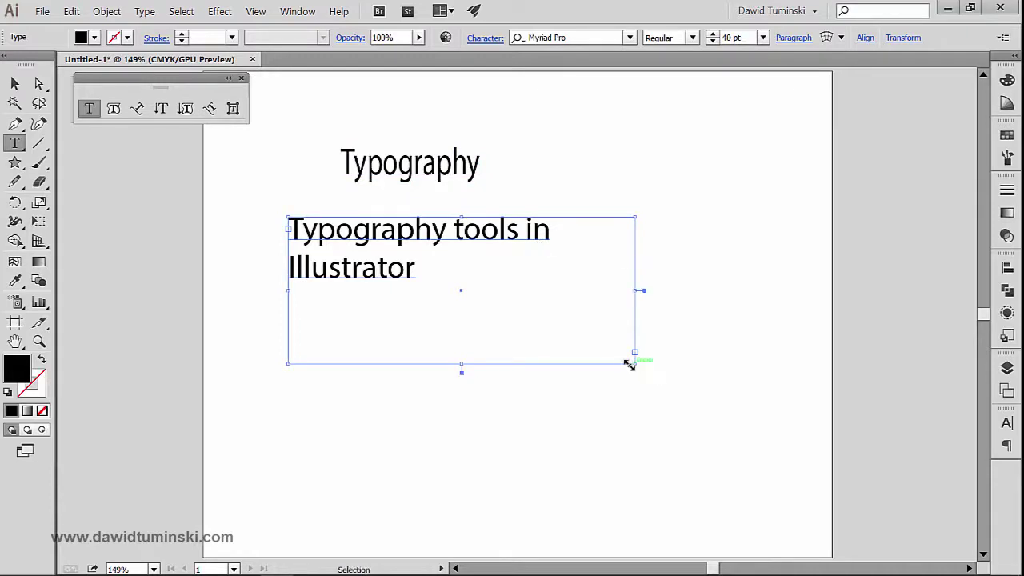
drag(629, 364, 658, 334)
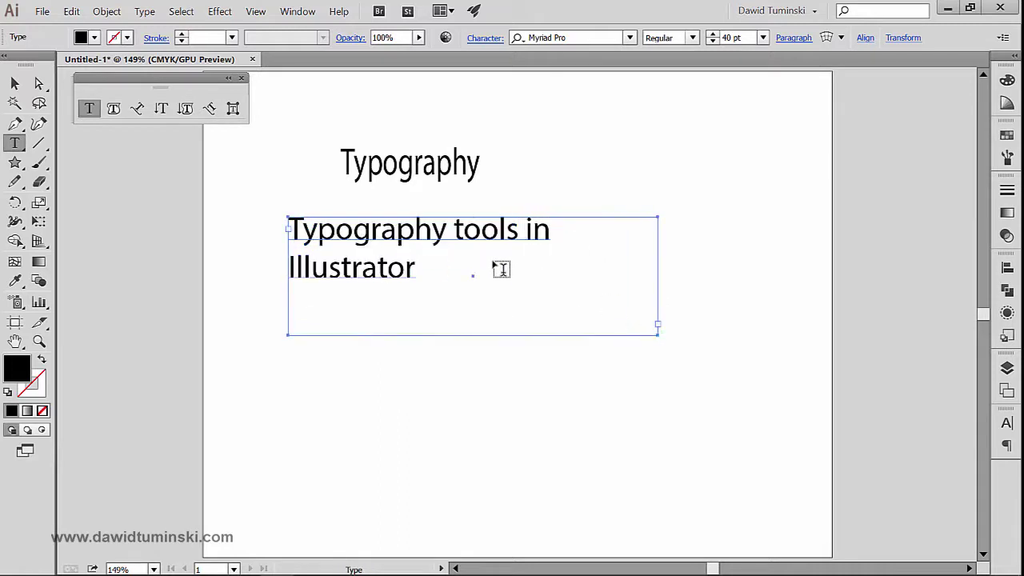
key(ctrl)
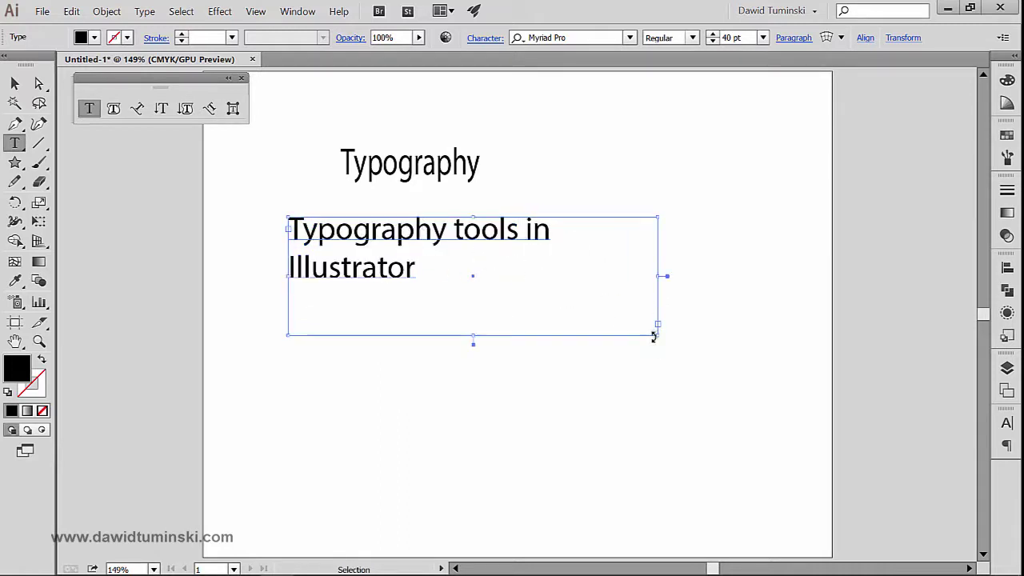
drag(658, 334, 635, 323)
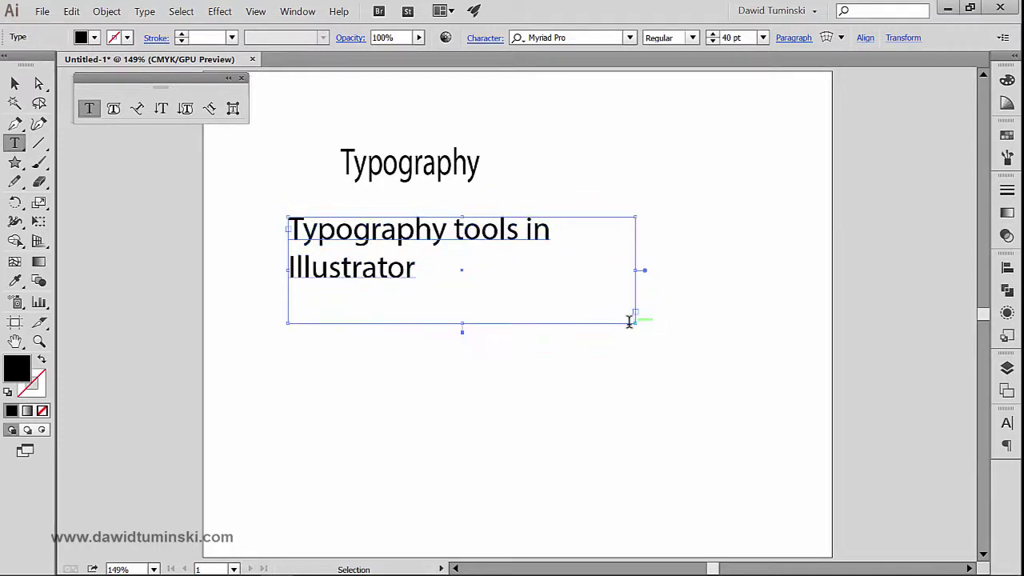
triple_click(418, 228)
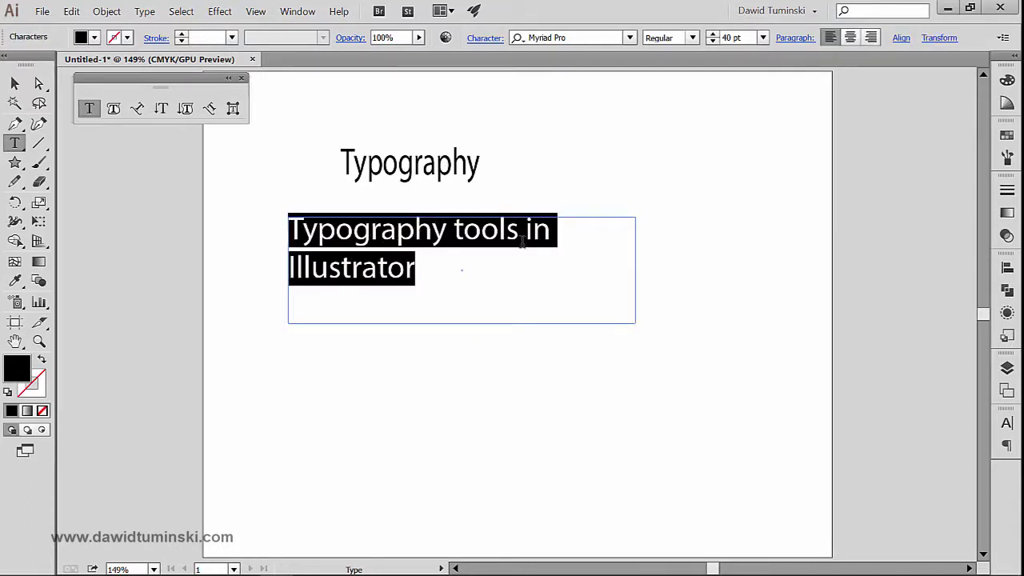
click(797, 38)
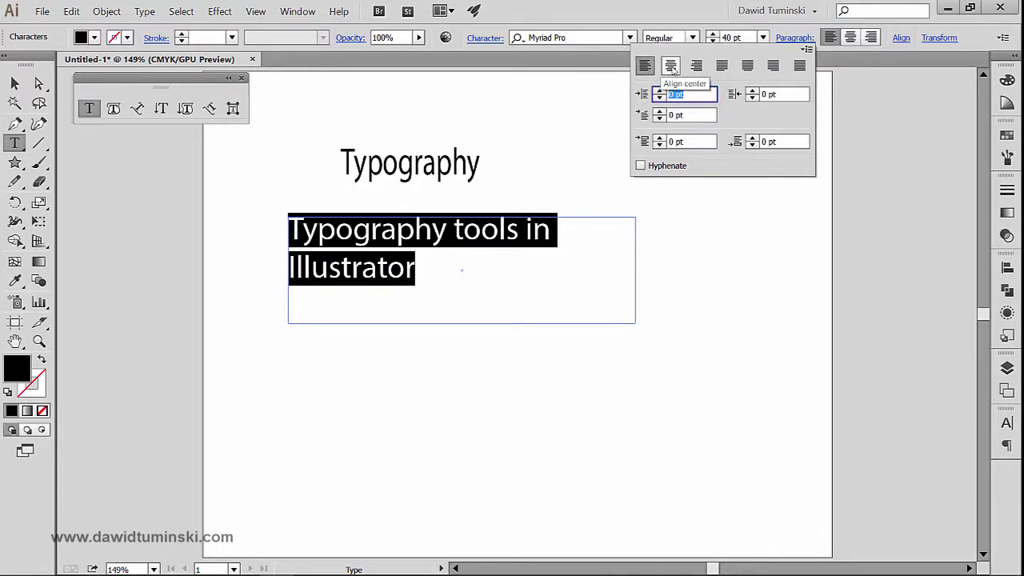
Try center, right and the justify alignments, settling on Justify all lines
click(671, 66)
click(696, 66)
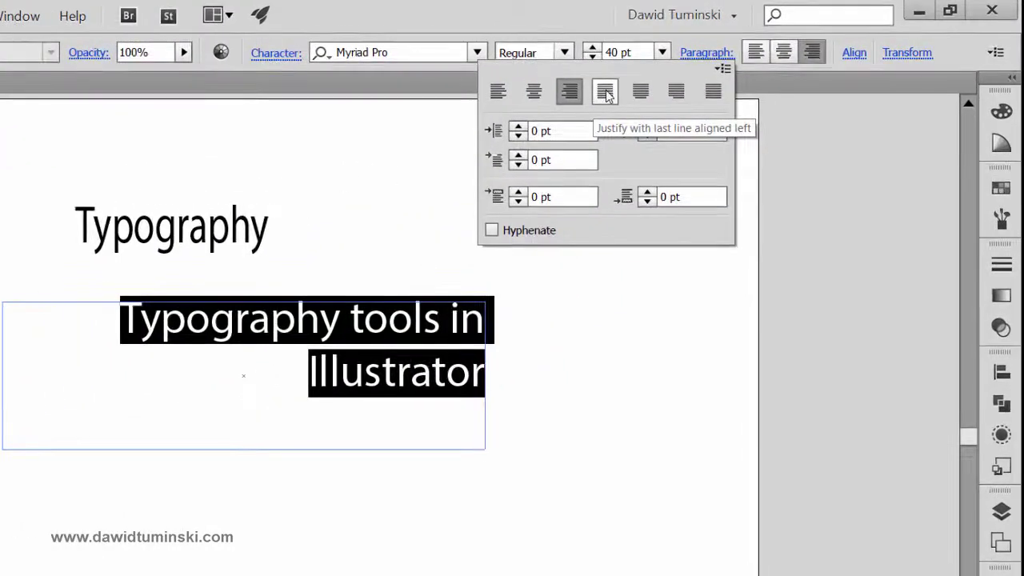
click(606, 93)
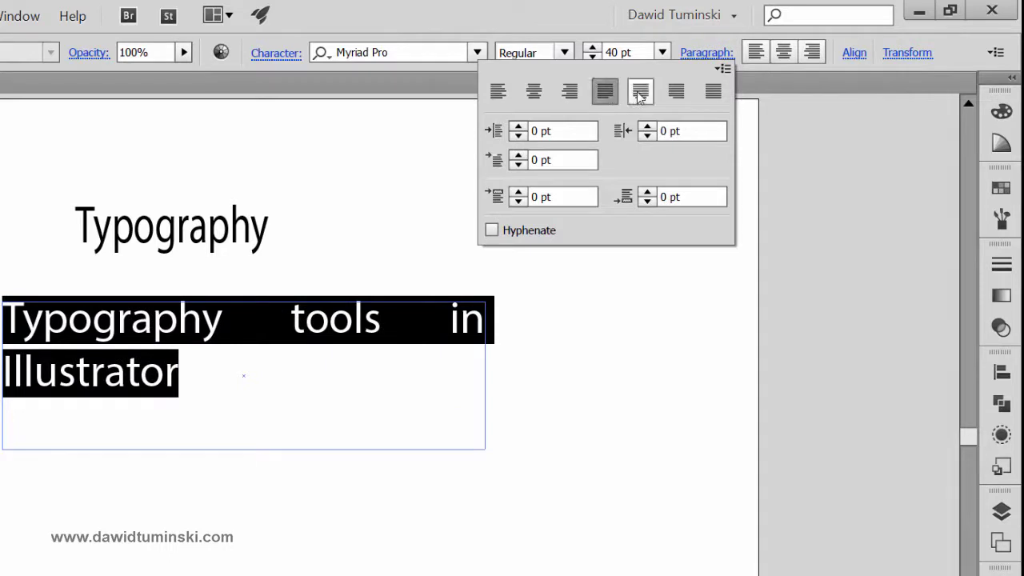
click(641, 93)
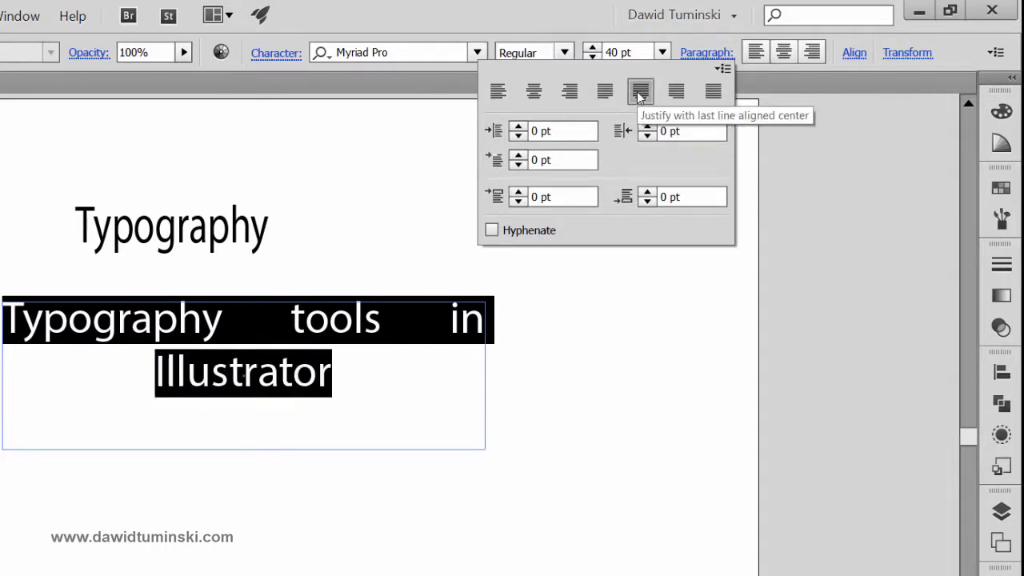
click(676, 92)
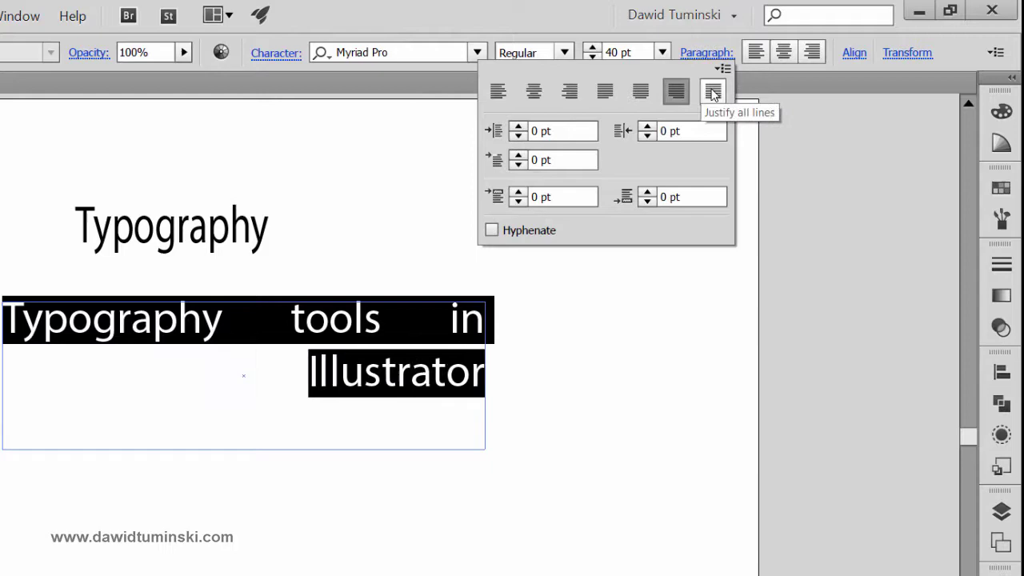
click(714, 93)
click(613, 421)
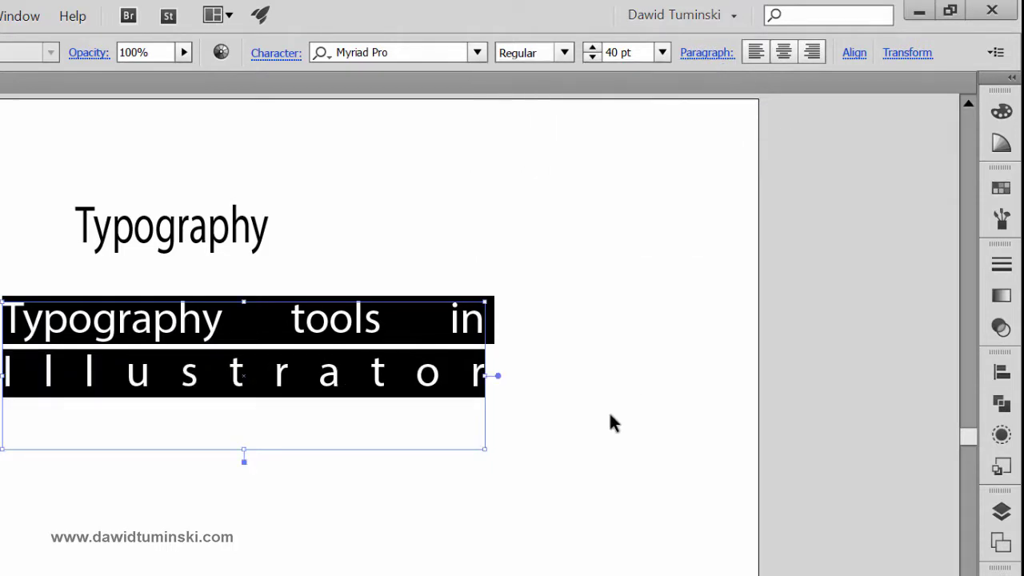
click(613, 421)
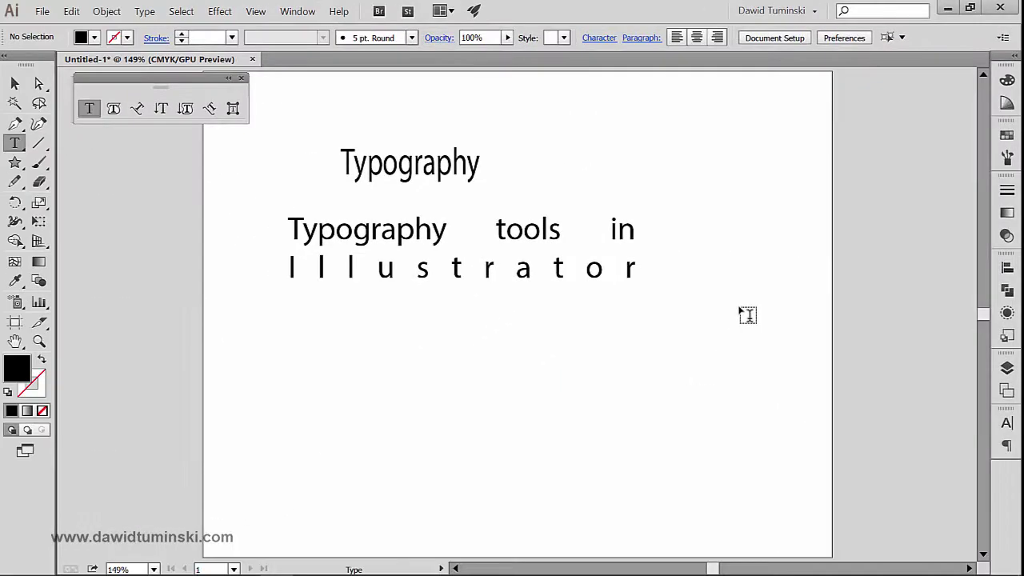
ctrl+click(637, 269)
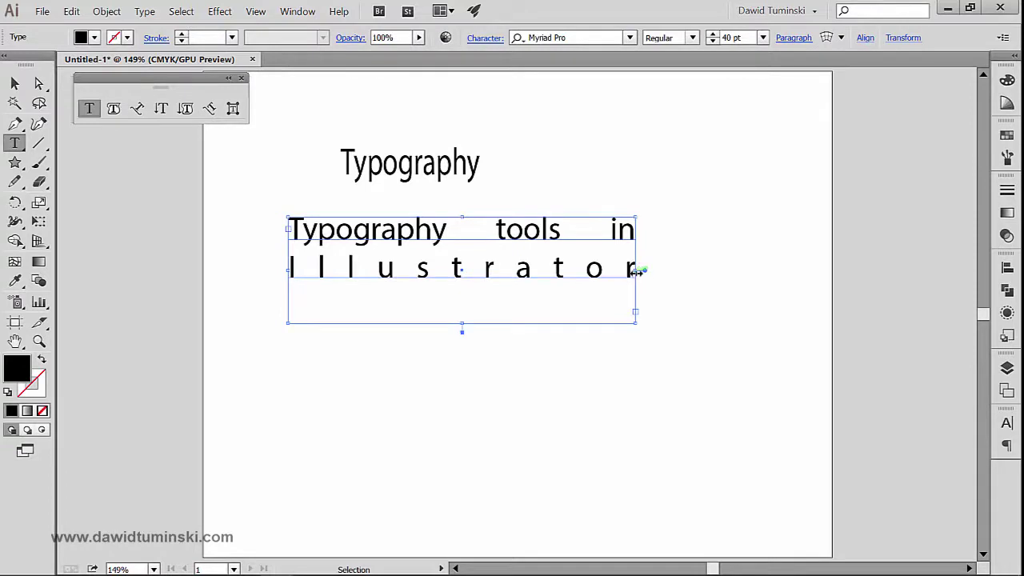
Drag the right-middle handle left to fit the first line, then nudge the box right and down
drag(637, 271, 551, 272)
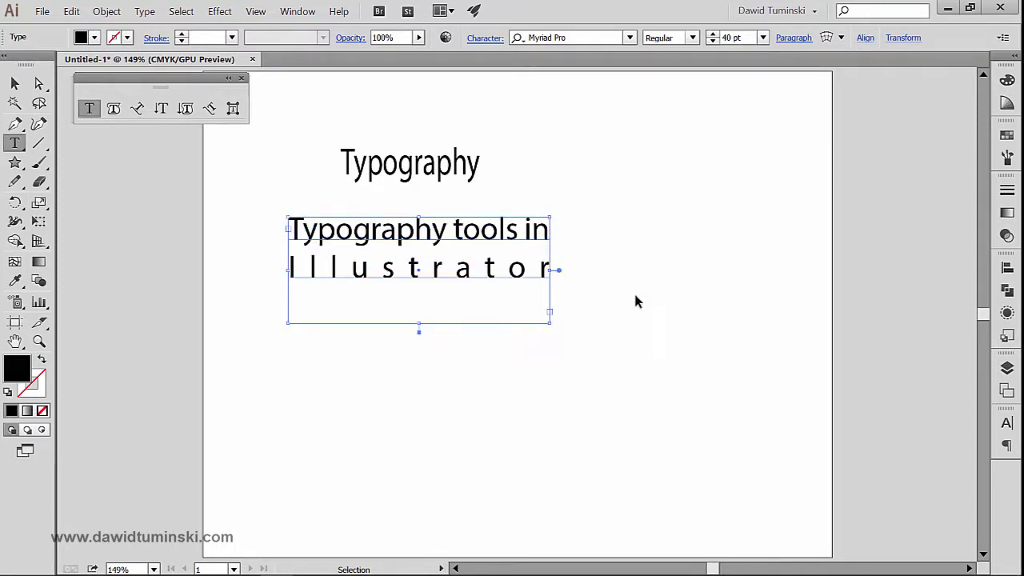
ctrl+click(637, 301)
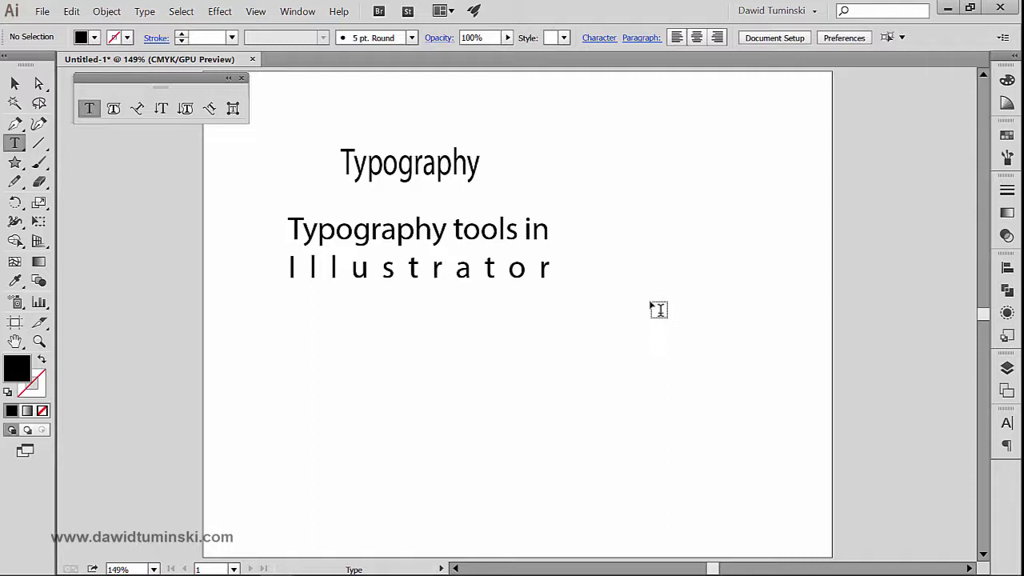
ctrl+click(504, 291)
drag(507, 293, 535, 303)
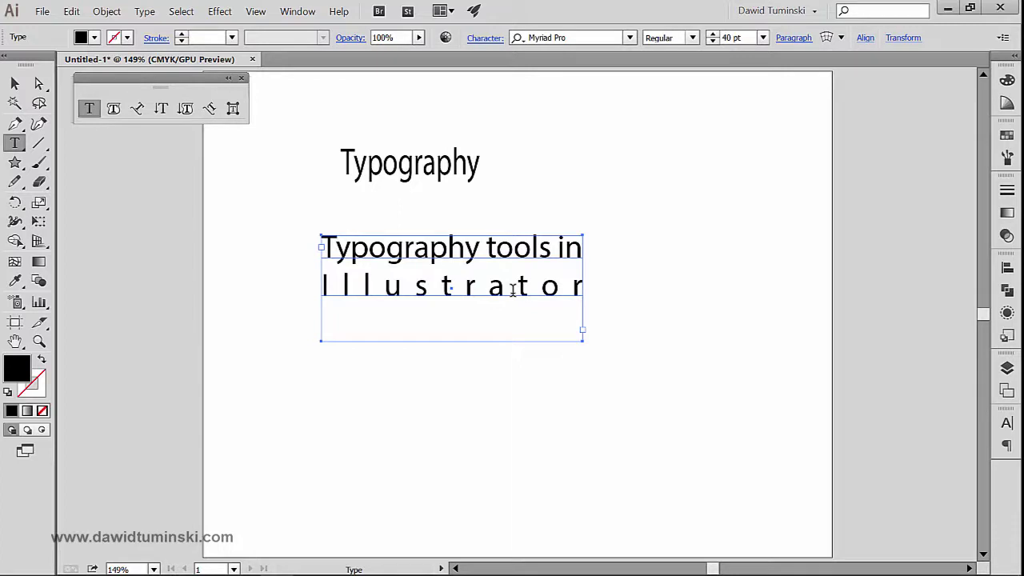
triple_click(464, 250)
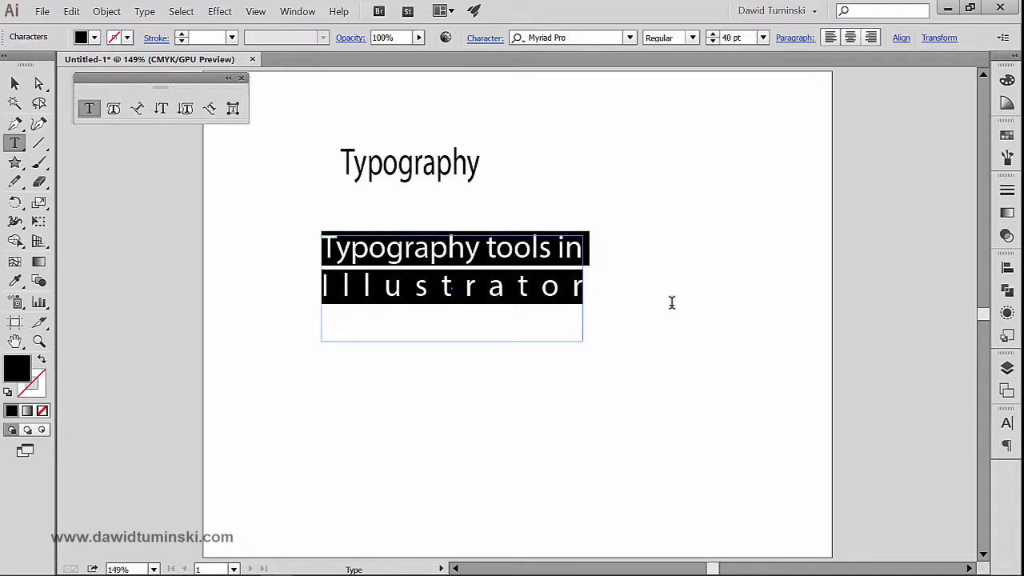
key(ctrl)
key(ctrl+shift+comma)
key(ctrl+shift+comma)
key(ctrl+shift+comma)
key(ctrl+shift+comma)
key(ctrl+shift+comma)
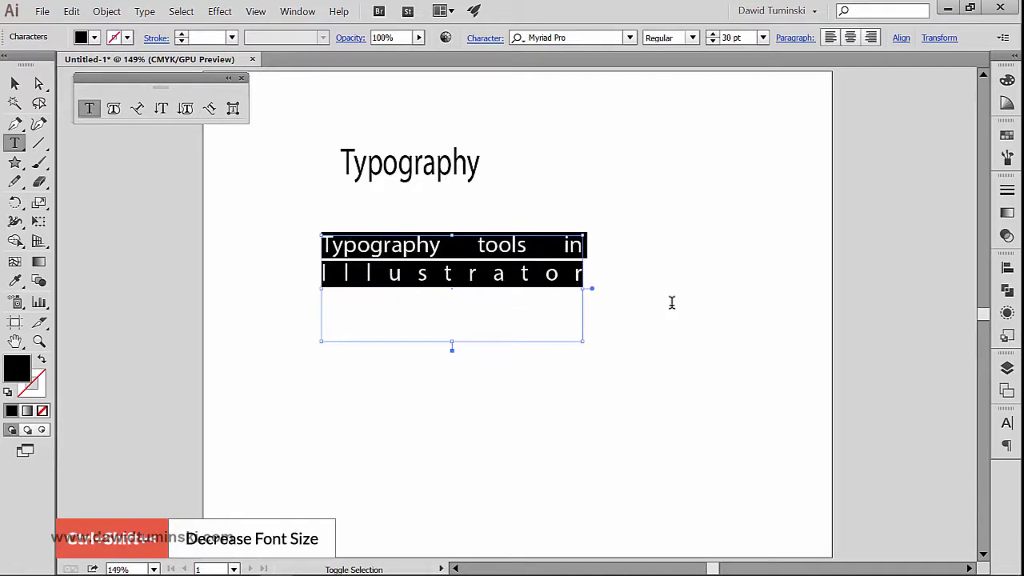
key(ctrl+shift+period)
key(ctrl+shift+period)
key(ctrl+shift+period)
key(ctrl+shift+period)
key(ctrl+shift+period)
key(ctrl+shift+period)
key(ctrl+shift+period)
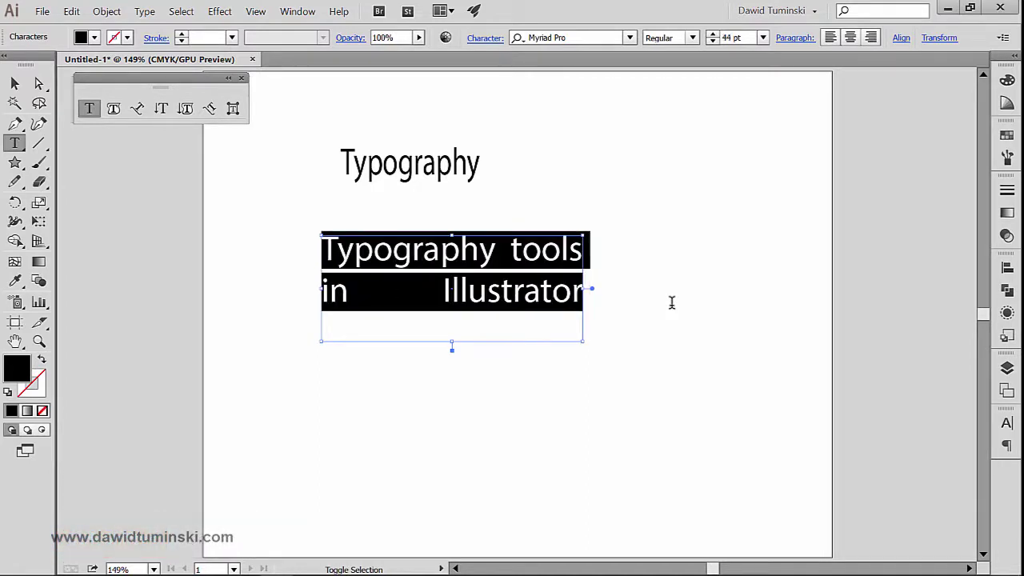
key(ctrl+shift+comma)
key(ctrl+shift+comma)
key(ctrl+shift+comma)
key(ctrl+shift+period)
key(ctrl+shift+period)
key(ctrl+shift+period)
key(ctrl+shift+comma)
key(ctrl+shift+comma)
key(ctrl+shift+comma)
key(ctrl+shift+comma)
key(ctrl+shift+comma)
key(ctrl+shift+comma)
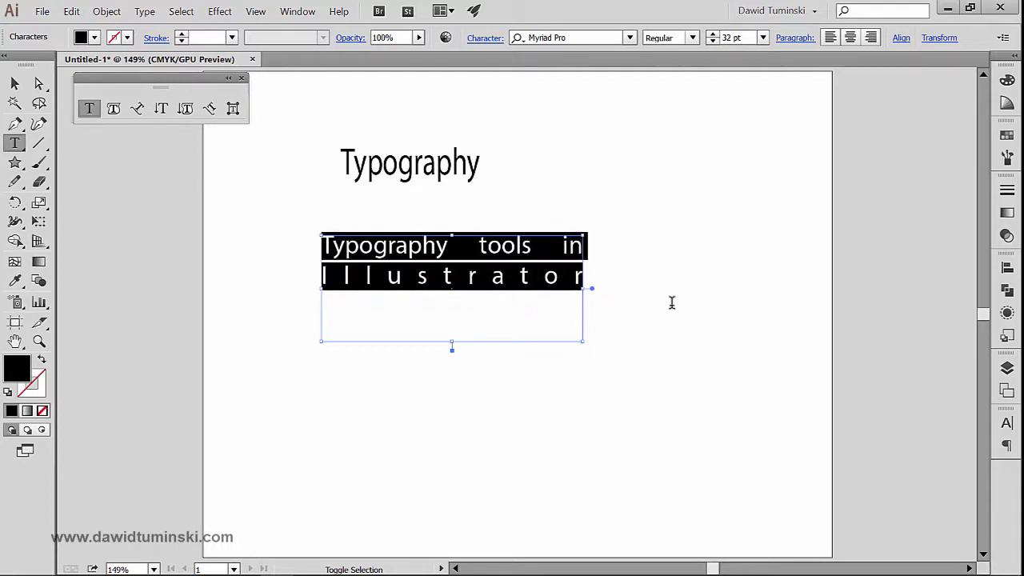
key(ctrl+shift+comma)
key(ctrl+shift+comma)
key(ctrl+shift+comma)
key(ctrl+shift+comma)
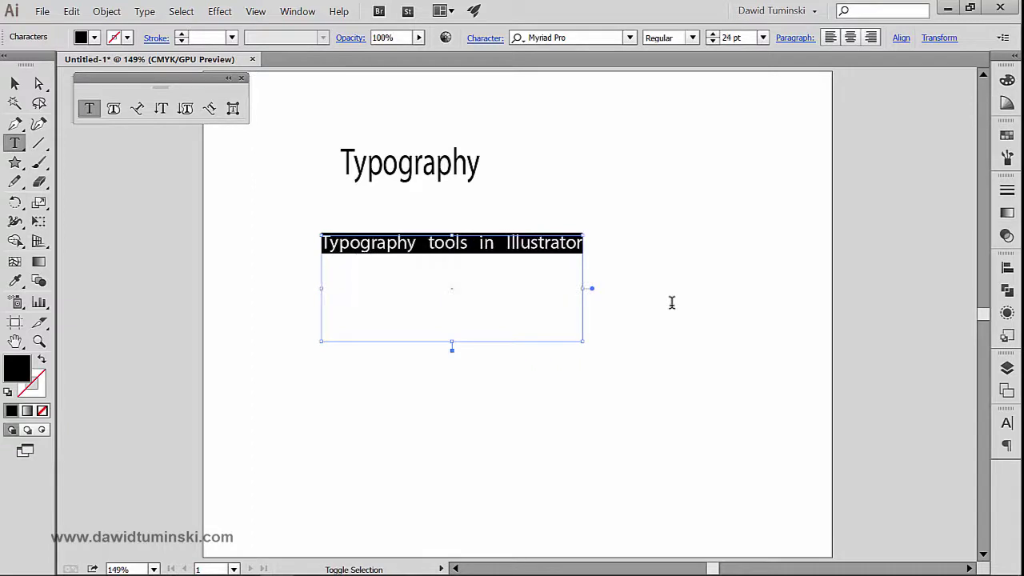
key(ctrl+shift+period)
key(ctrl+shift+period)
key(ctrl+shift+period)
key(ctrl+shift+period)
key(ctrl+shift+period)
key(ctrl+shift+period)
key(ctrl+shift+period)
key(ctrl+shift+period)
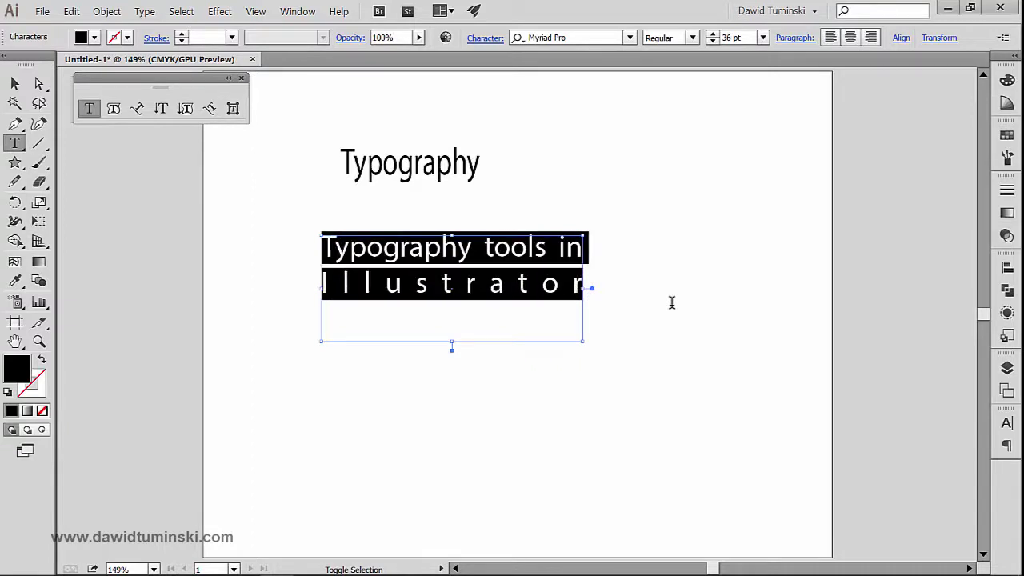
key(ctrl+shift+comma)
key(ctrl+shift+comma)
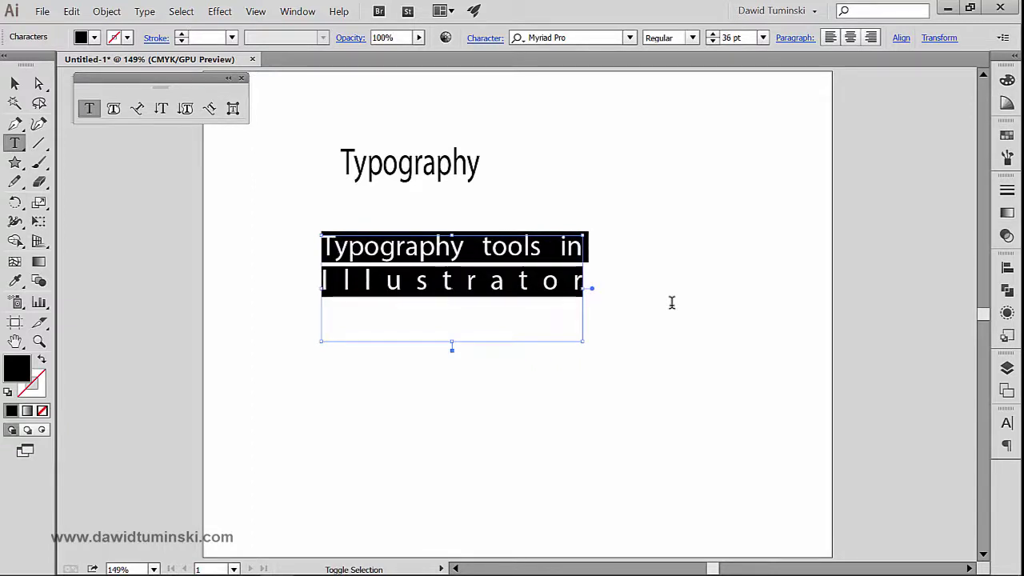
key(alt+Right)
key(alt+Right)
key(alt+Right)
key(alt+Left)
key(alt+Left)
key(alt+Left)
key(ctrl+shift+period)
key(ctrl+shift+period)
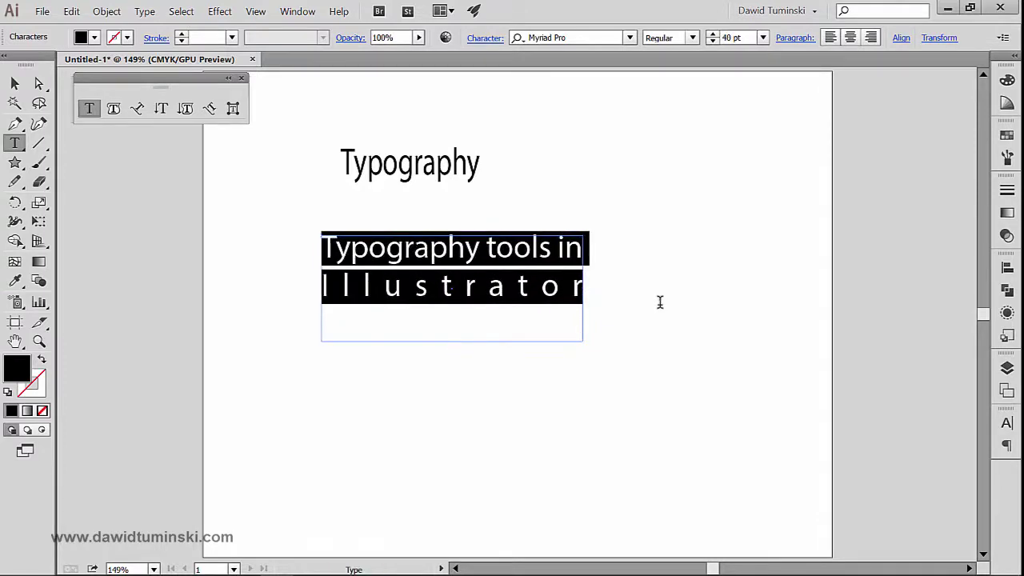
click(521, 286)
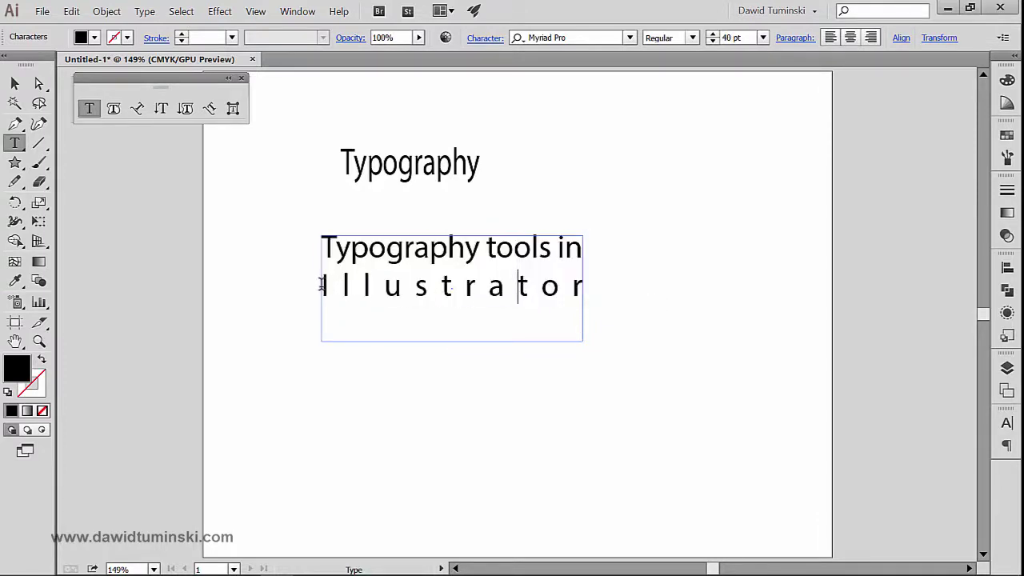
drag(323, 284, 594, 283)
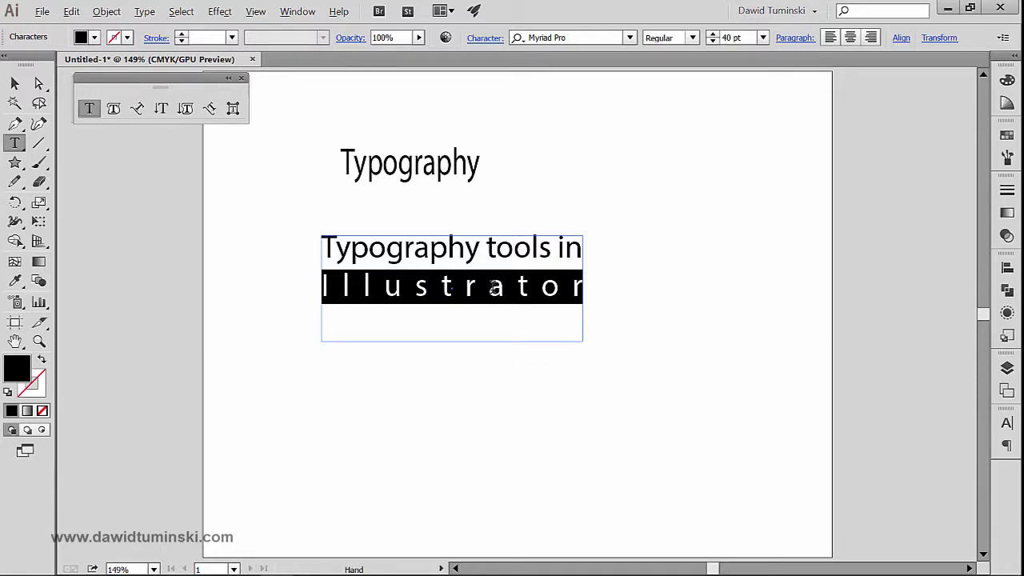
key(alt+shift+Up)
key(alt+shift+Up)
key(alt+shift+Up)
key(alt+shift+Up)
key(alt+shift+Up)
key(alt+shift+Up)
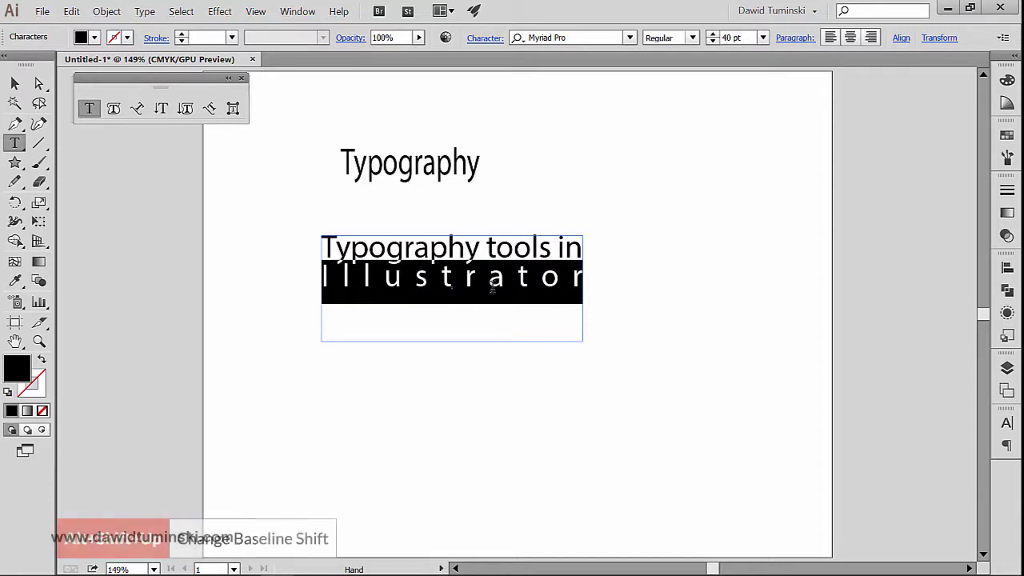
key(alt+shift+Down)
key(alt+shift+Down)
key(alt+shift+Down)
key(alt+shift+Down)
key(alt+shift+Down)
key(alt+shift+Down)
key(alt+shift+Down)
key(alt+shift+Down)
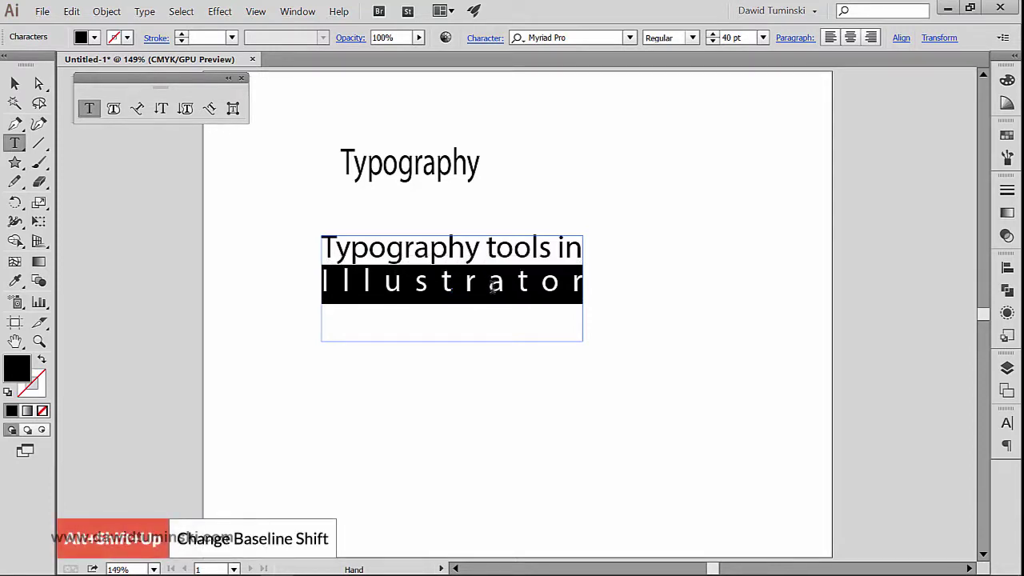
key(alt+shift+Up)
key(alt+shift+Up)
key(alt+shift+Up)
key(alt+shift+Up)
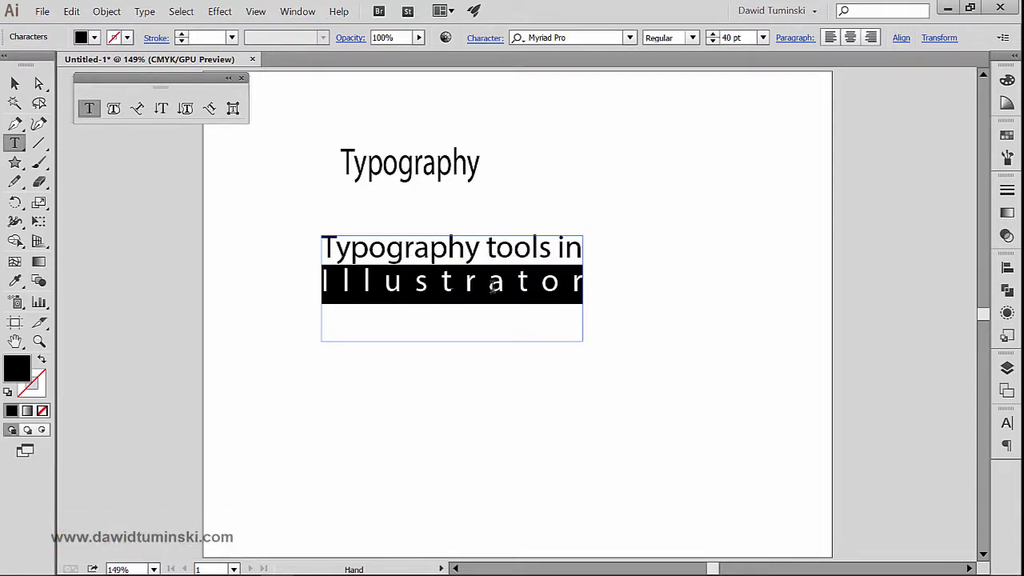
key(alt+shift+Down)
key(alt+shift+Down)
key(alt+shift+Down)
key(alt+shift+Down)
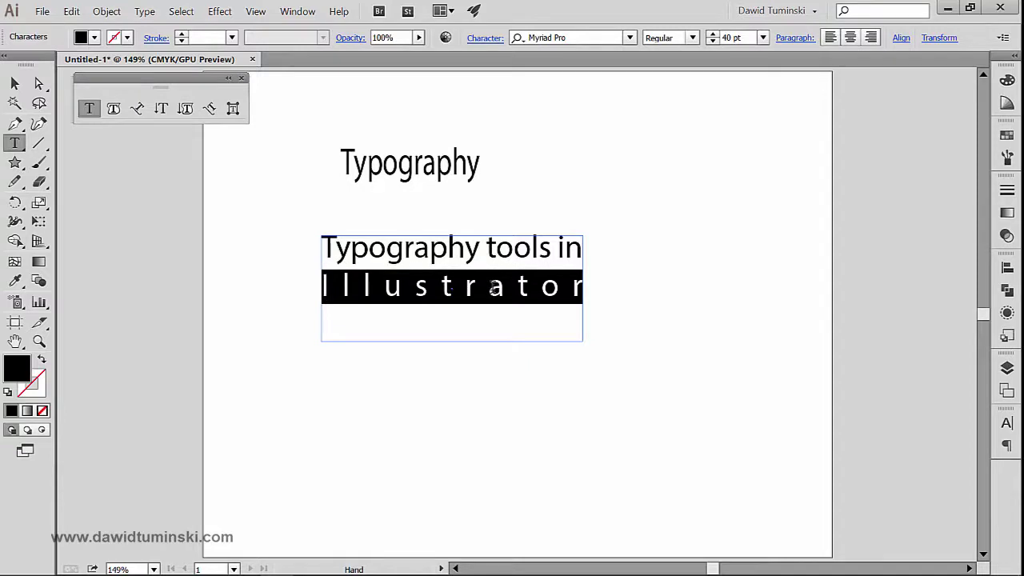
key(alt+shift+Up)
key(alt+shift+Up)
key(alt+shift+Up)
key(alt+shift+Down)
key(alt+shift+Down)
key(alt+shift+Down)
key(alt+shift+Down)
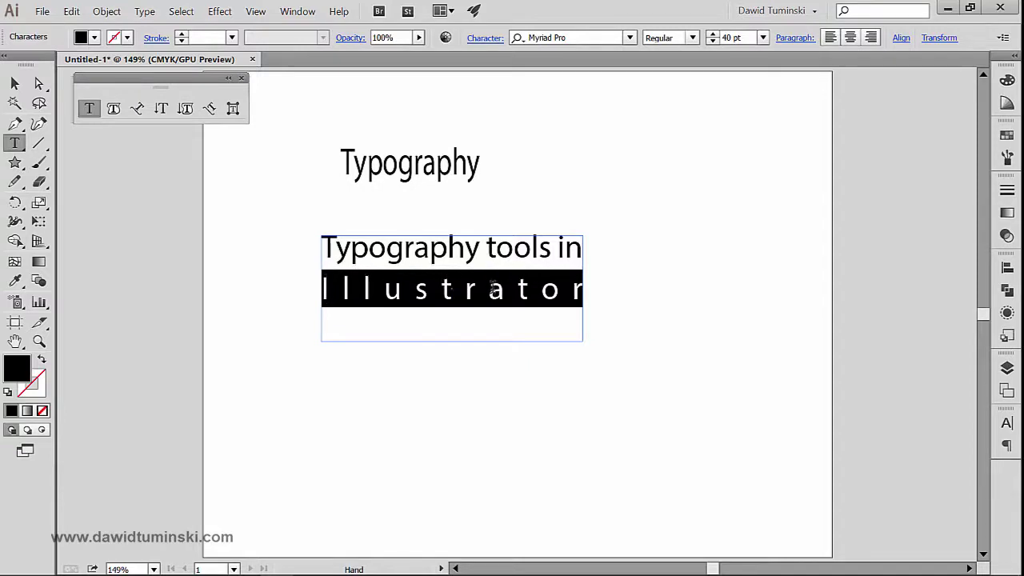
key(alt+shift+Up)
key(alt+shift+Up)
key(alt+shift+Down)
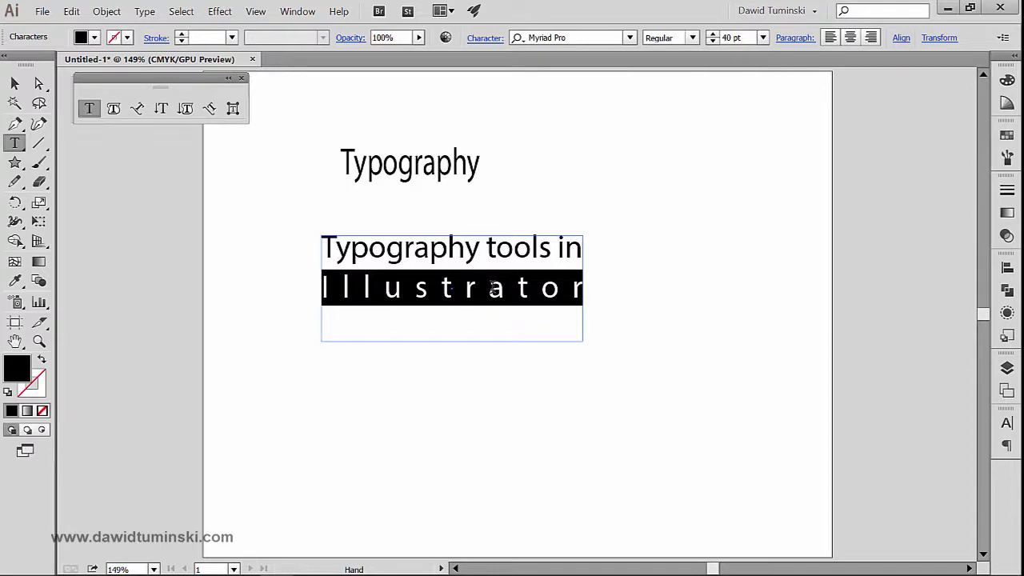
key(alt+shift+Up)
key(alt+shift+Up)
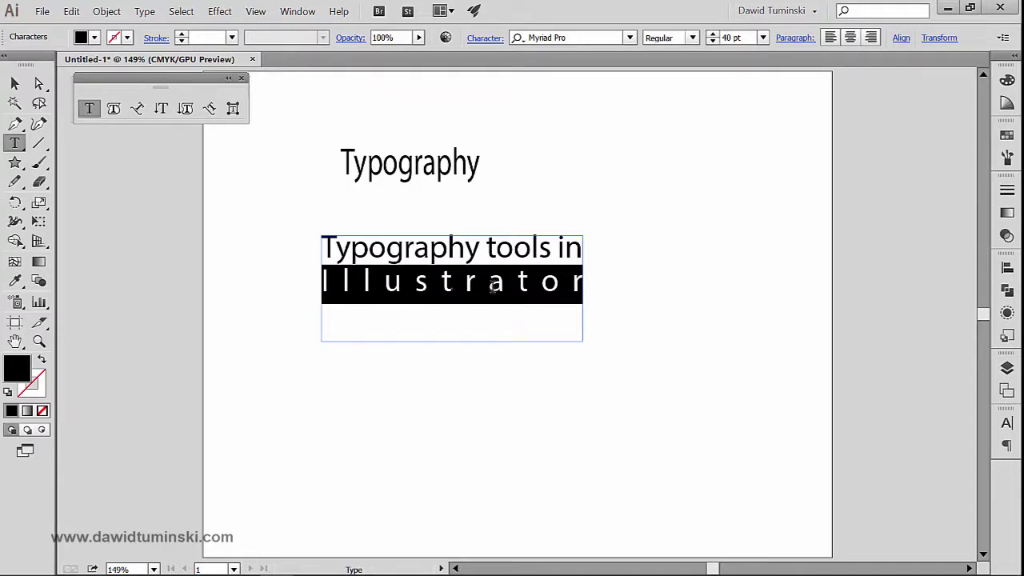
key(alt+shift+Down)
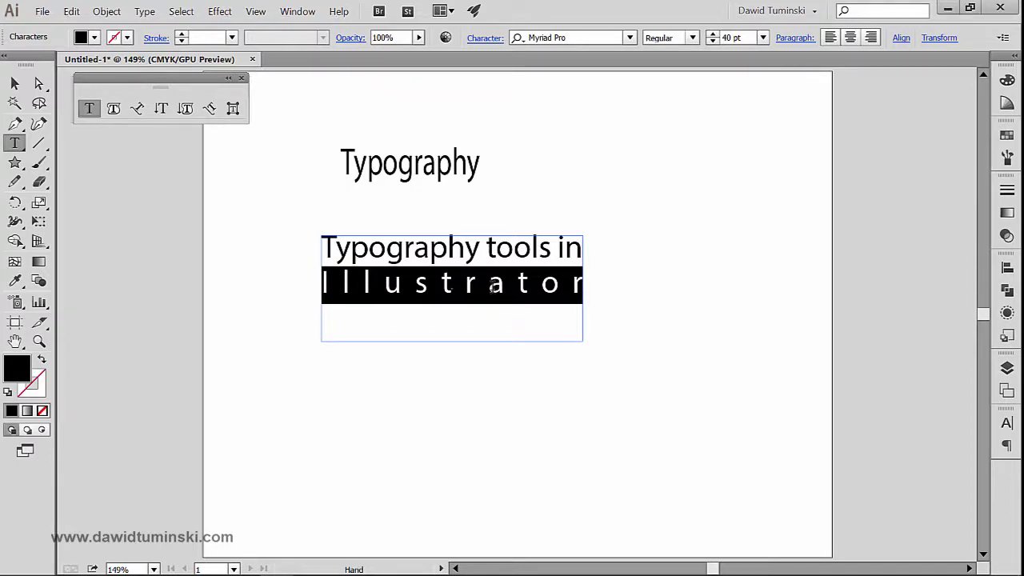
key(alt+shift+Up)
key(alt+shift+Up)
key(alt+shift+Down)
key(alt+shift+Down)
key(alt+shift+Down)
key(alt+shift+Down)
key(alt+shift+Down)
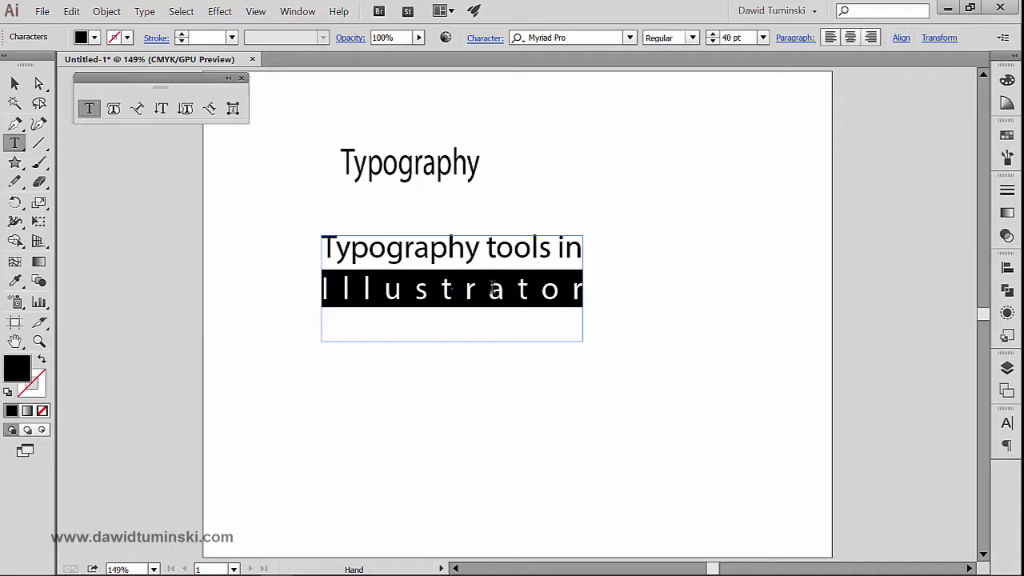
key(alt+shift+Up)
key(alt+shift+Up)
key(alt+shift+Down)
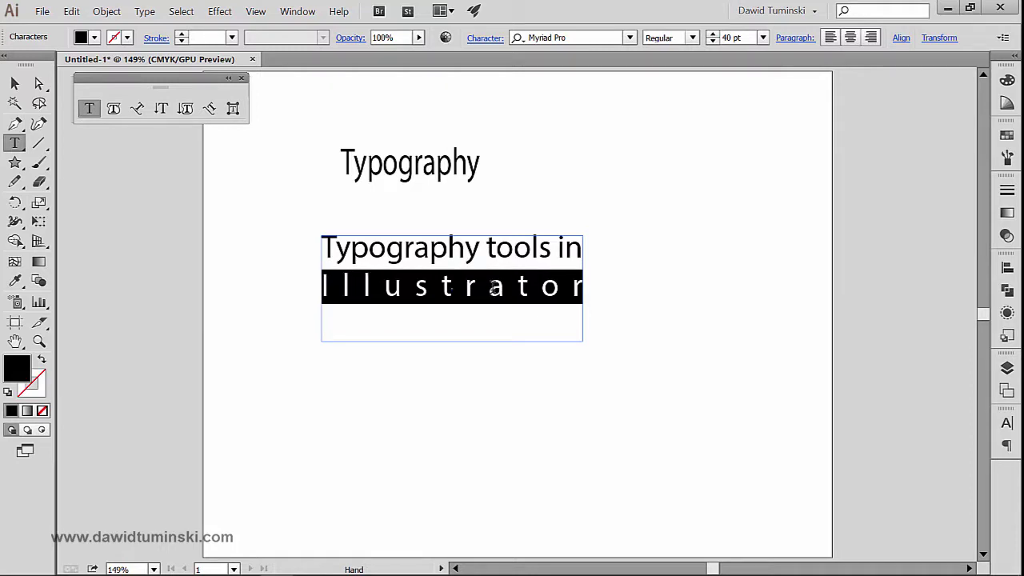
key(ctrl)
Marquee-select the Typography heading and area text together and delete them
ctrl+click(650, 128)
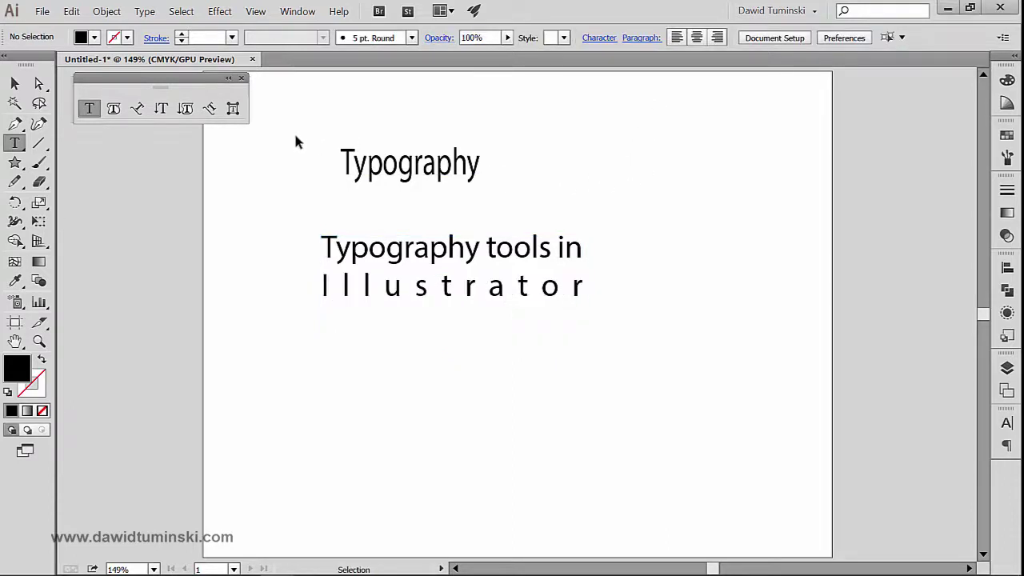
drag(432, 169, 577, 153)
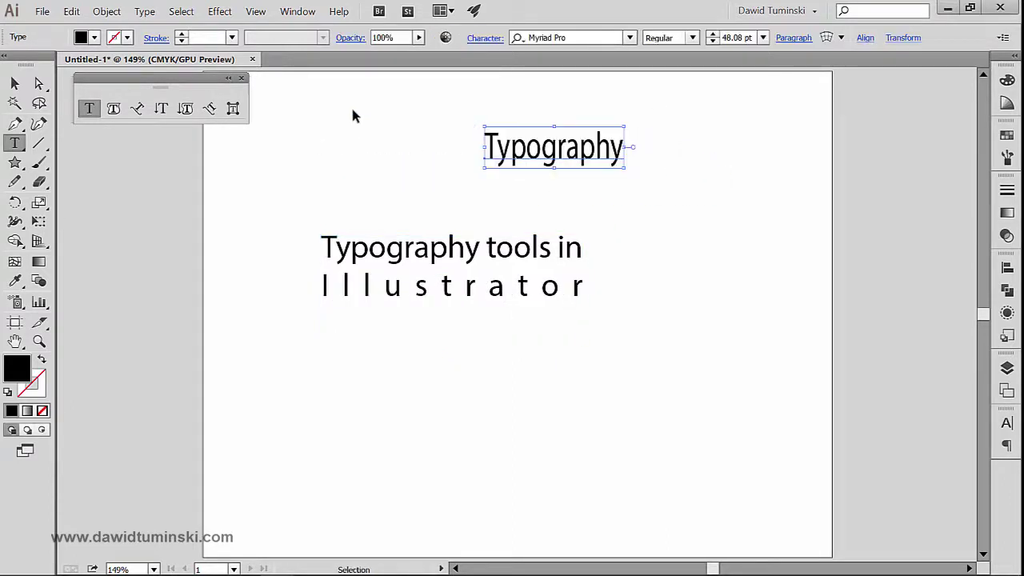
drag(310, 104, 650, 324)
key(Delete)
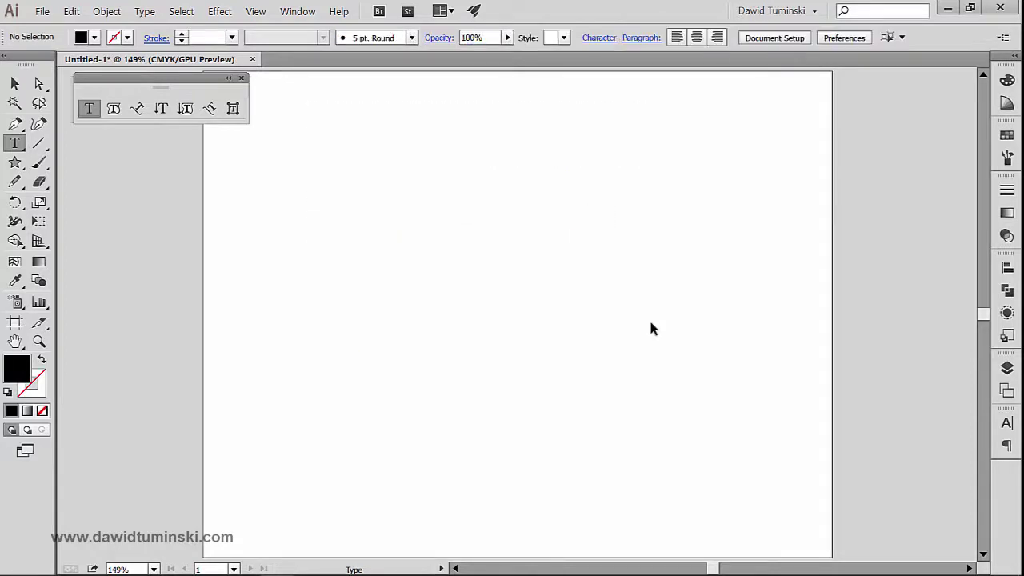